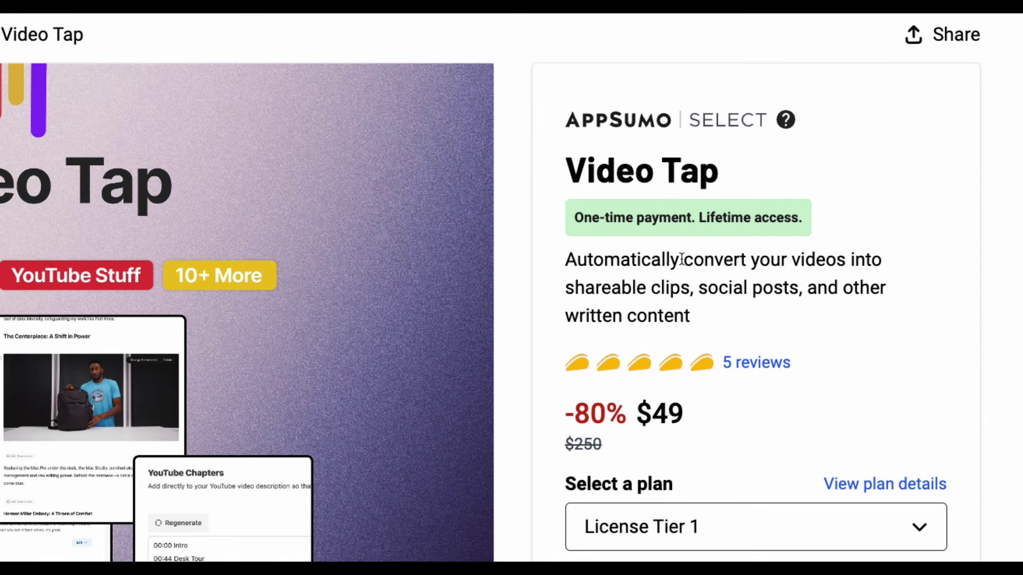
# Highlight the deal description, product name, YouTube/Reels/X platforms, and blog, chapters and subtitles features.
pyautogui.moveTo(555, 267)
pyautogui.mouseDown()
pyautogui.moveTo(716, 275)
pyautogui.moveTo(707, 313)
pyautogui.mouseUp()
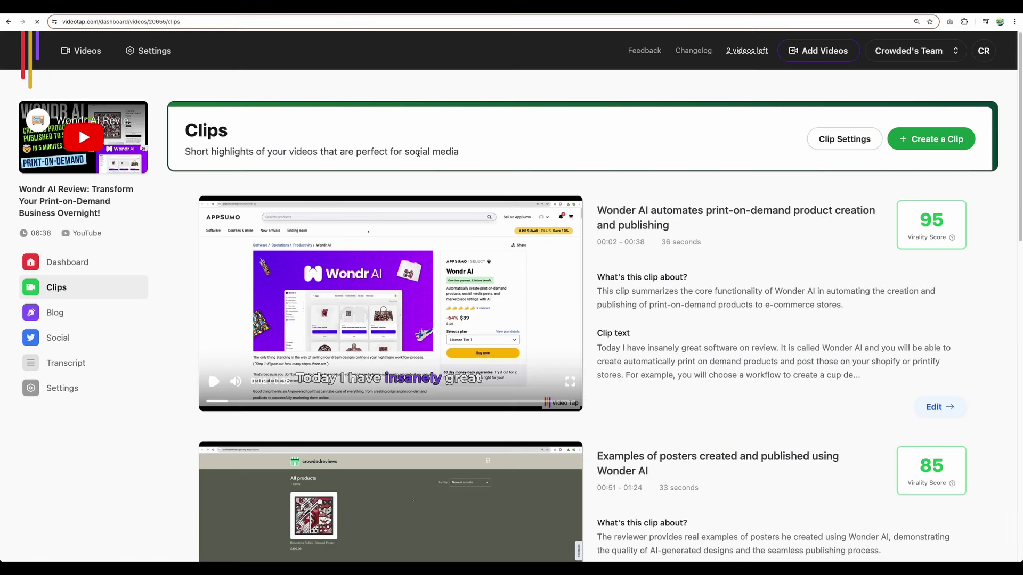
pyautogui.scroll(-2, 417, 155)
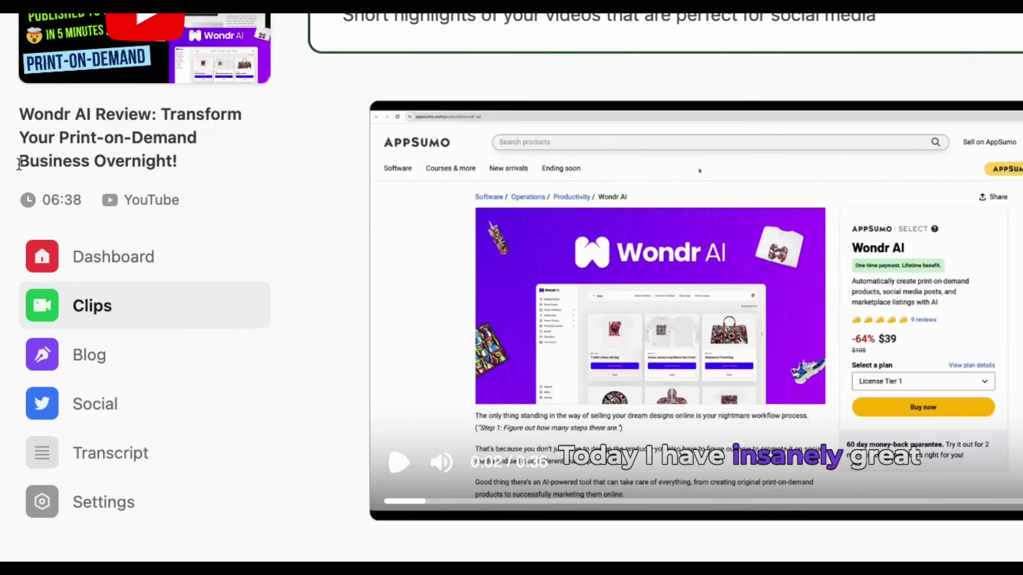
pyautogui.moveTo(19, 139); pyautogui.dragTo(74, 137)
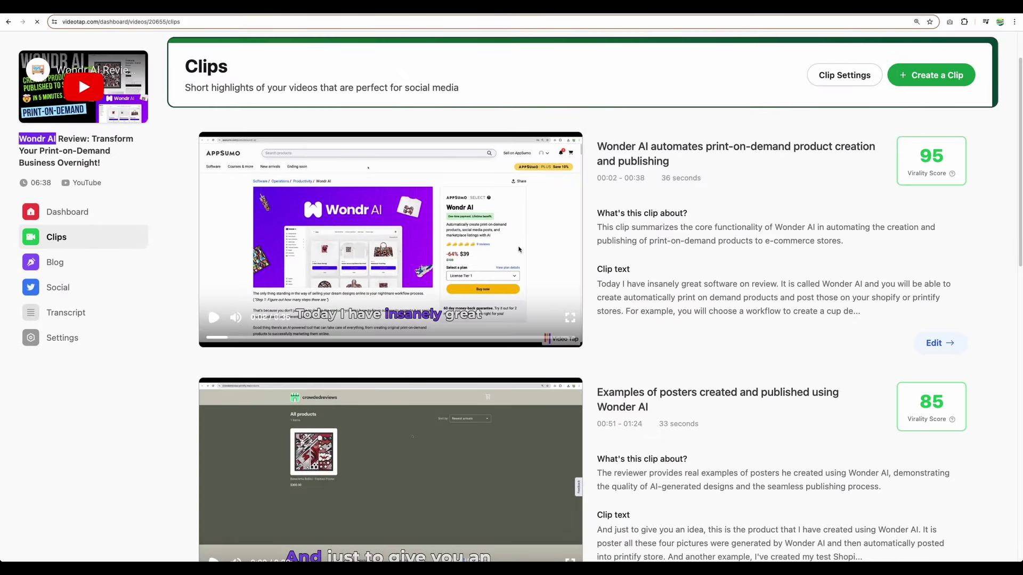
pyautogui.scroll(-3, 527, 249)
pyautogui.scroll(-5, 526, 248)
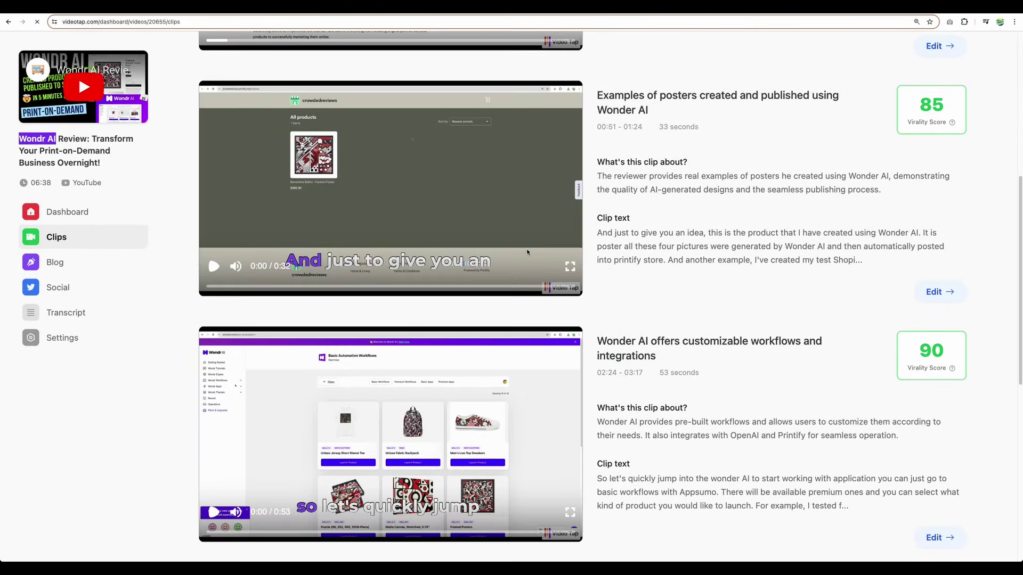
pyautogui.scroll(-3, 526, 248)
pyautogui.scroll(8, 527, 249)
pyautogui.scroll(5, 529, 252)
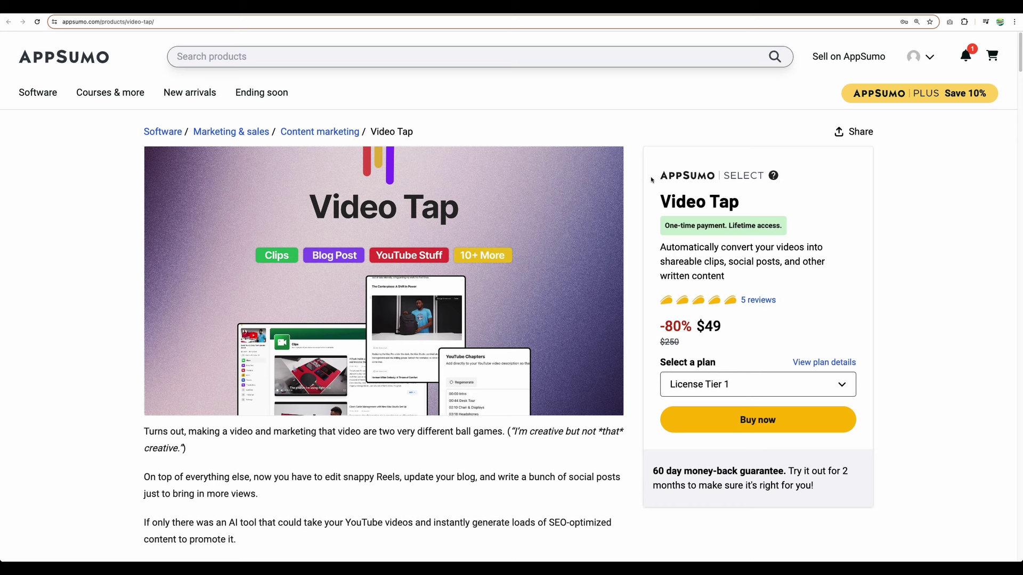
pyautogui.scroll(-3, 651, 179)
pyautogui.scroll(-3, 636, 229)
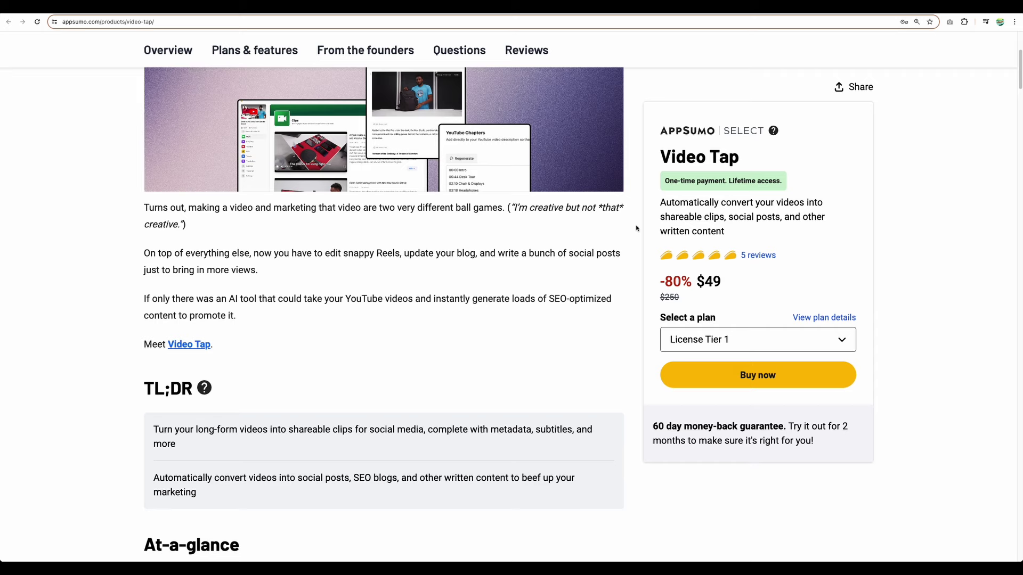
pyautogui.scroll(-3, 636, 229)
pyautogui.scroll(-3, 576, 272)
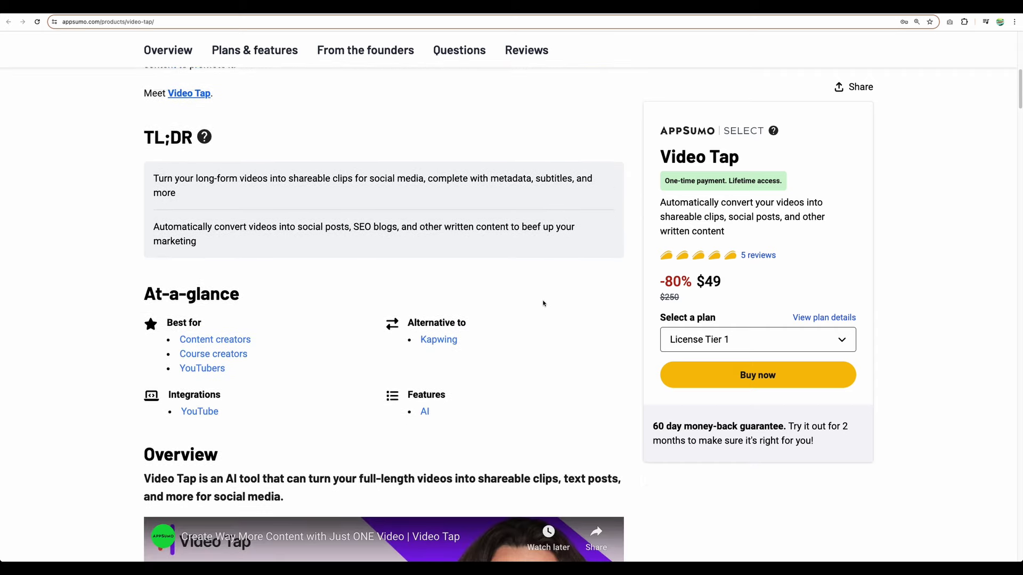
pyautogui.scroll(-4, 543, 302)
pyautogui.scroll(-3, 544, 303)
pyautogui.scroll(-1, 543, 302)
pyautogui.scroll(-4, 543, 303)
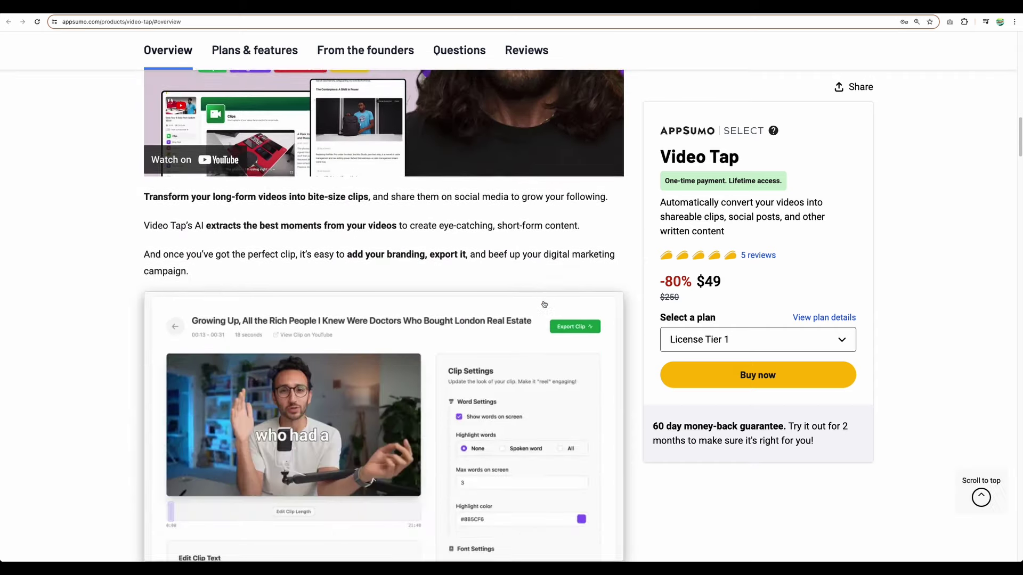
pyautogui.scroll(-5, 544, 305)
pyautogui.scroll(-3, 544, 304)
pyautogui.scroll(-5, 400, 240)
pyautogui.scroll(-3, 304, 207)
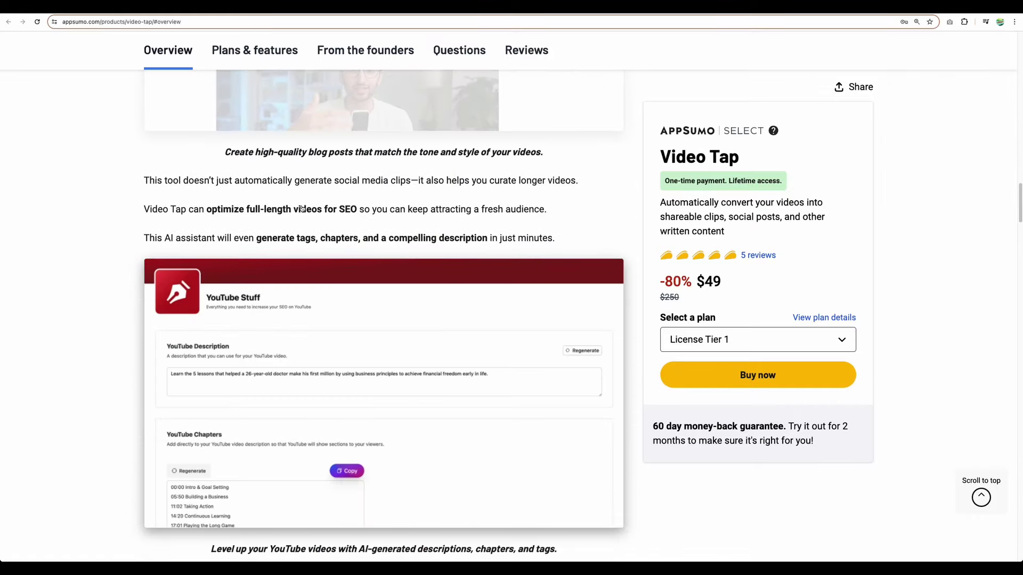
pyautogui.scroll(-3, 304, 206)
pyautogui.scroll(-3, 303, 241)
pyautogui.scroll(-3, 240, 264)
pyautogui.scroll(-2, 213, 281)
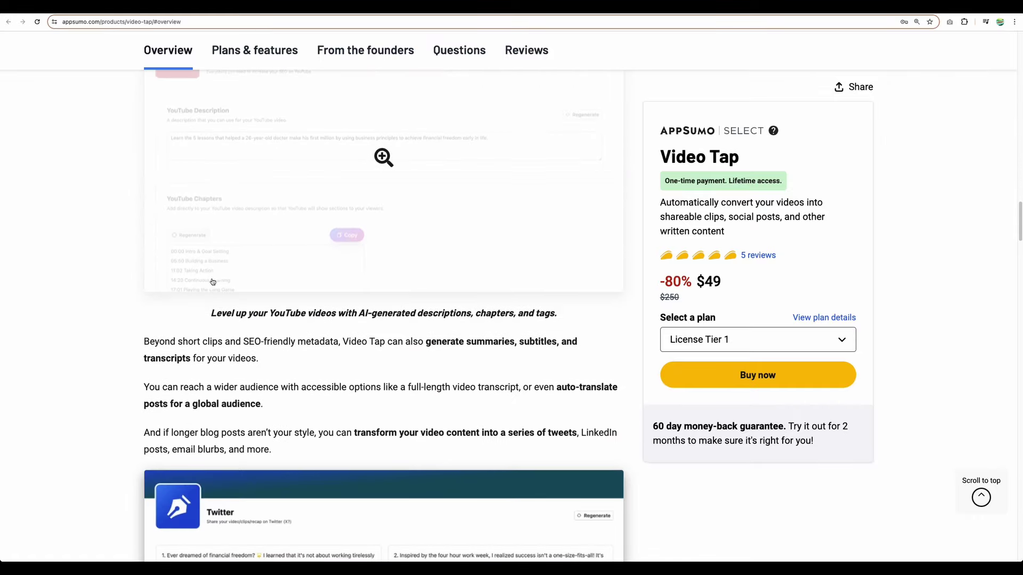
pyautogui.scroll(-4, 213, 281)
pyautogui.scroll(-4, 383, 129)
pyautogui.scroll(-4, 223, 280)
pyautogui.scroll(-3, 231, 246)
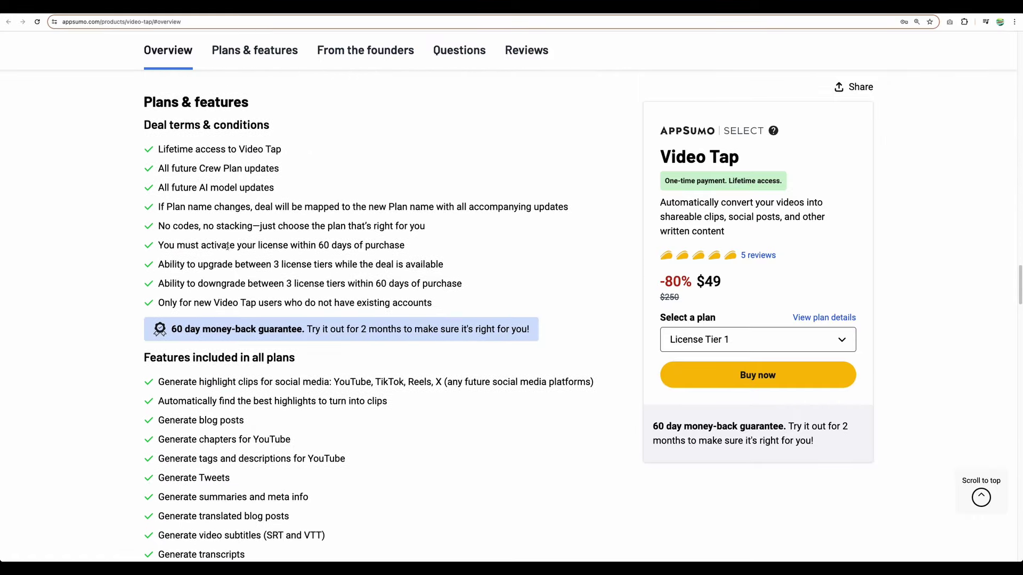
pyautogui.scroll(-2, 231, 246)
pyautogui.scroll(-3, 231, 246)
pyautogui.scroll(-3, 227, 236)
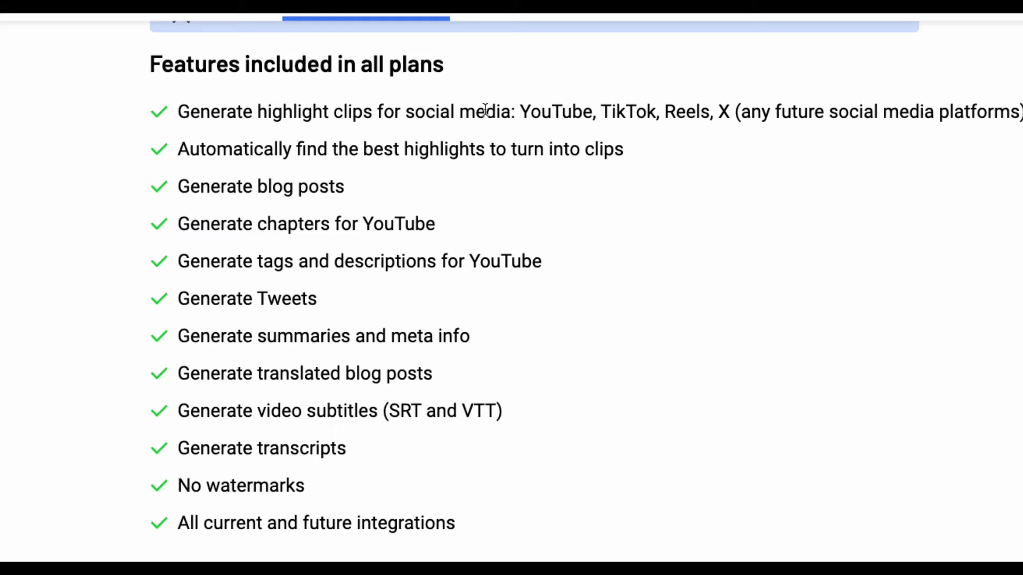
pyautogui.moveTo(514, 112); pyautogui.dragTo(568, 111)
pyautogui.moveTo(663, 111); pyautogui.dragTo(703, 111)
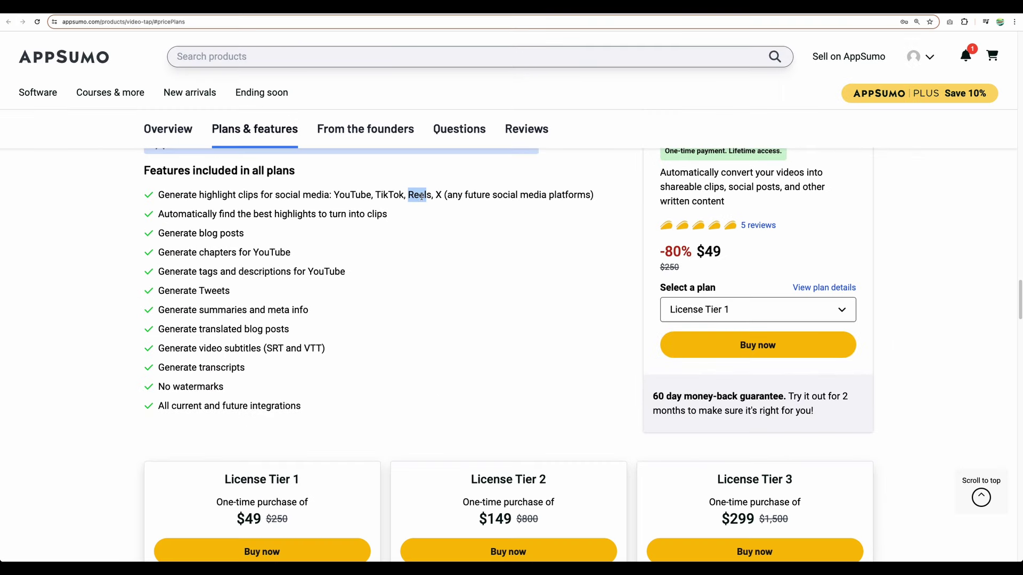
pyautogui.doubleClick(439, 195)
pyautogui.tripleClick(202, 234)
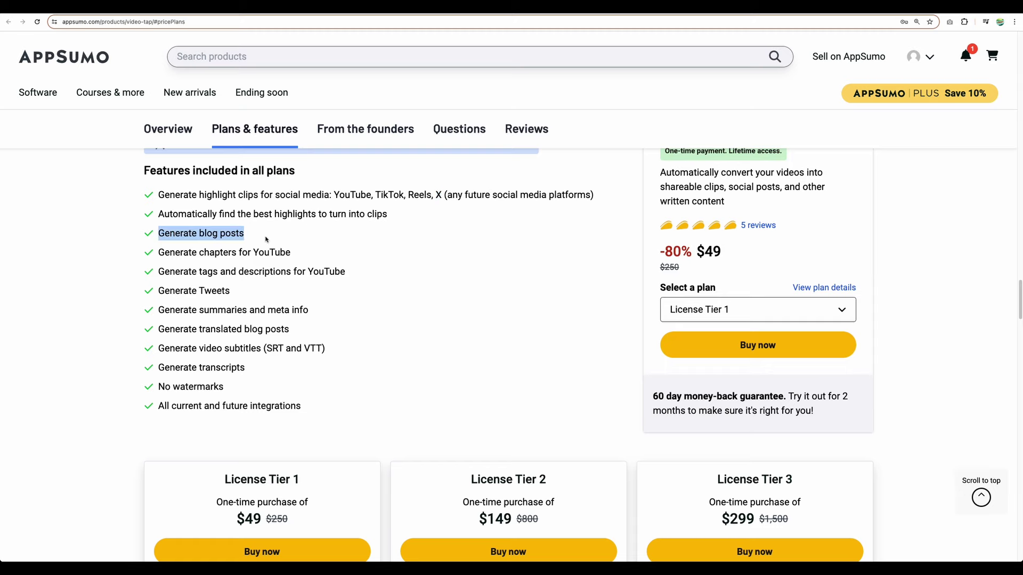
pyautogui.scroll(-1, 233, 268)
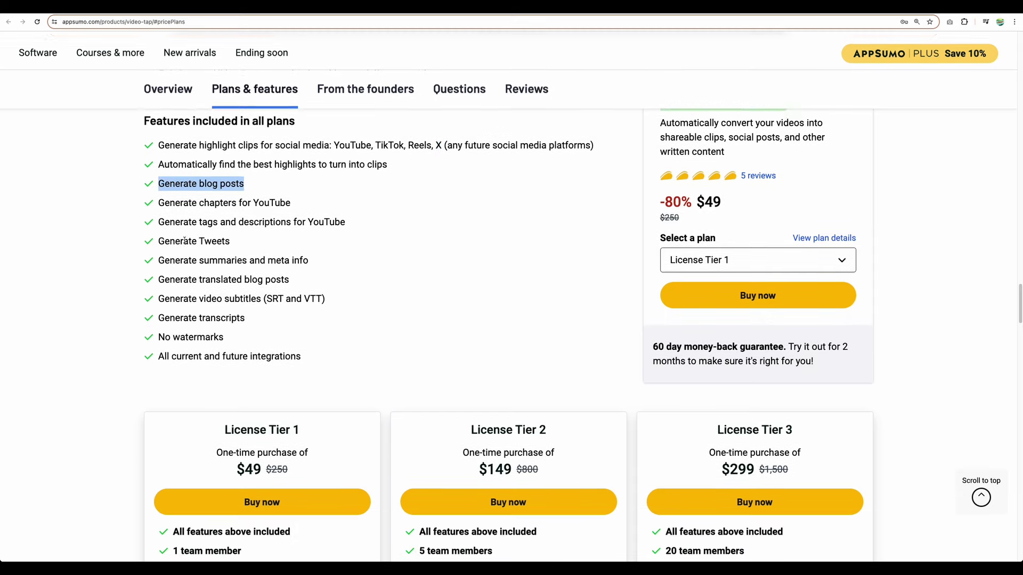
pyautogui.tripleClick(305, 210)
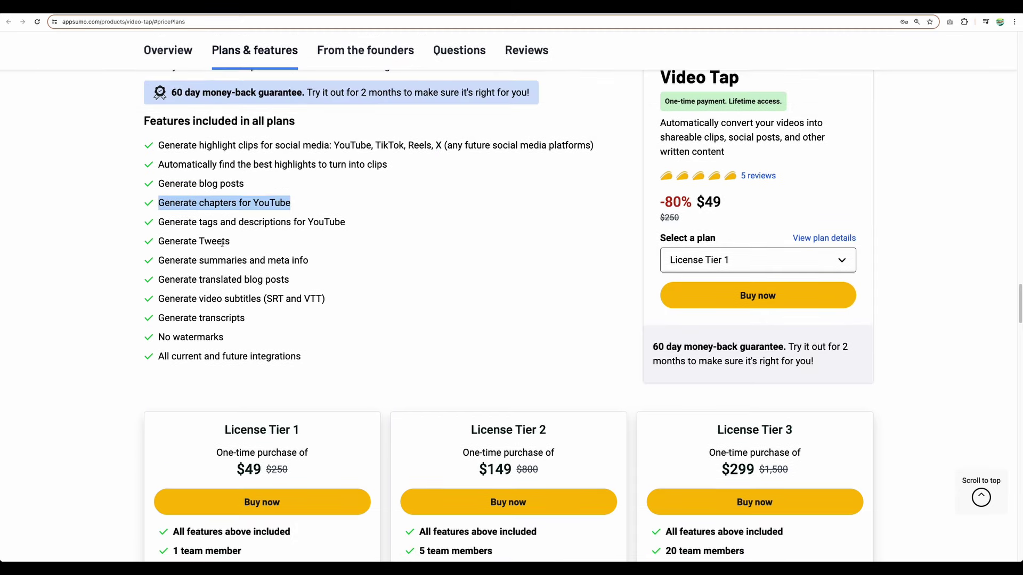
pyautogui.tripleClick(240, 298)
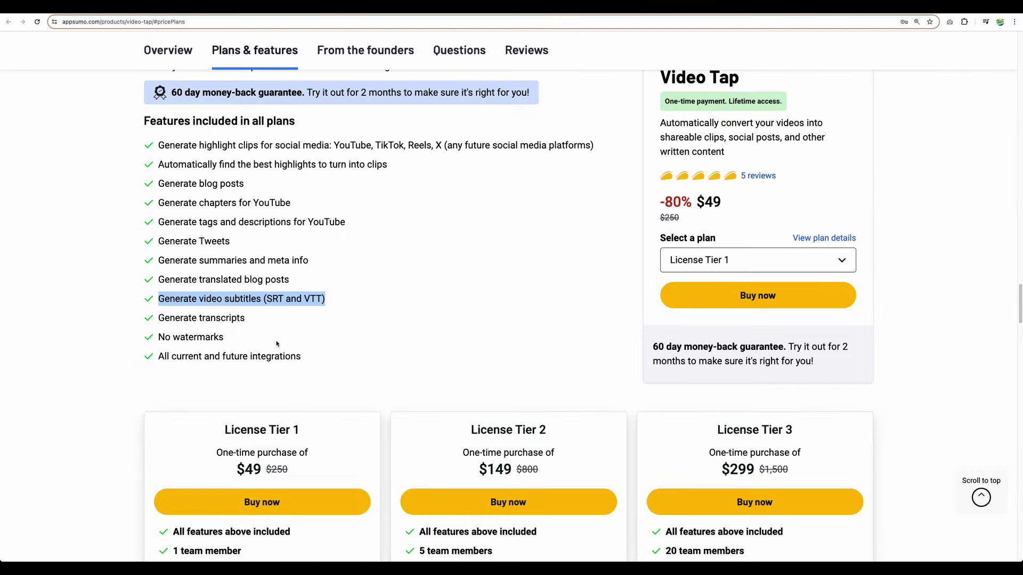
pyautogui.scroll(-5, 265, 343)
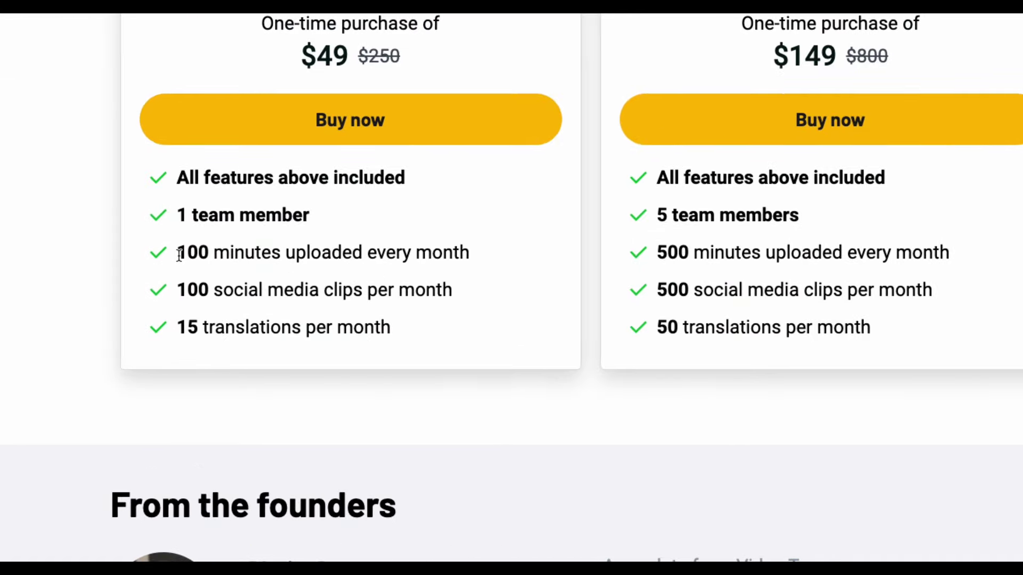
# Highlight the 100 clips per month allowance in the License Tier 1 card.
pyautogui.moveTo(177, 289); pyautogui.dragTo(208, 290)
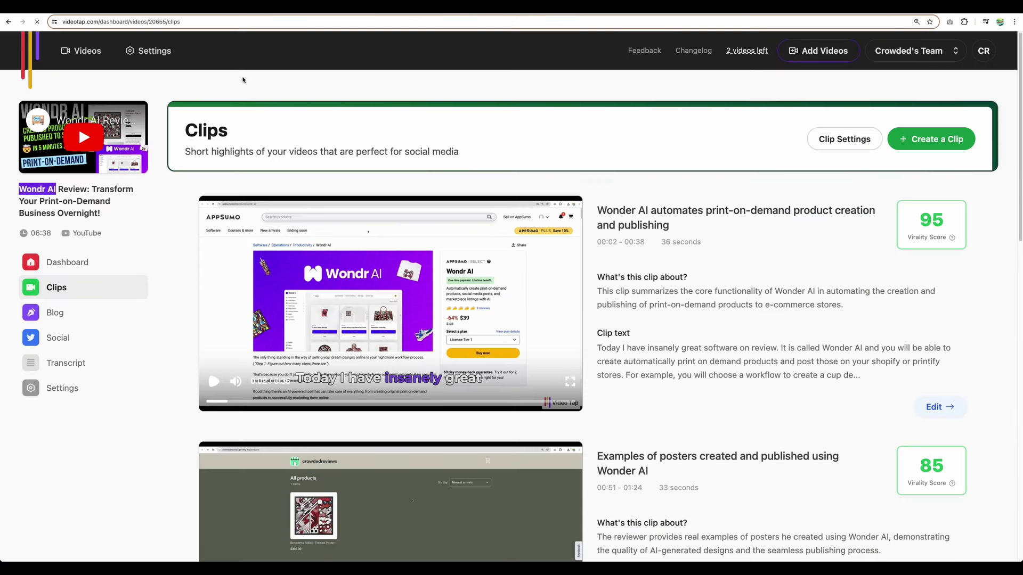
# Open the Wondr AI review's Dashboard showing 4 clips and a 585-word blog post.
pyautogui.click(68, 263)
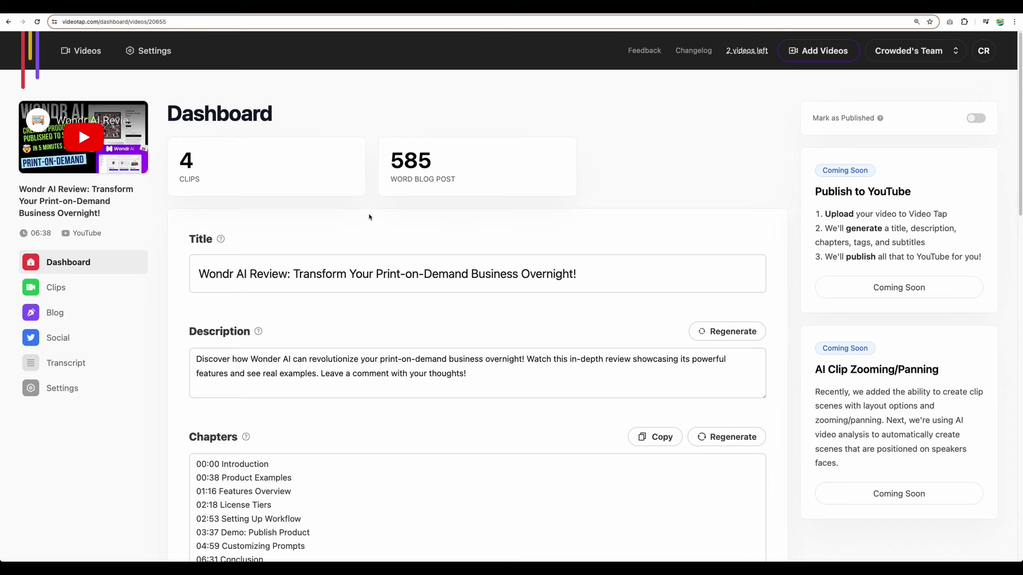
pyautogui.scroll(-2, 369, 217)
pyautogui.doubleClick(216, 198)
pyautogui.tripleClick(381, 197)
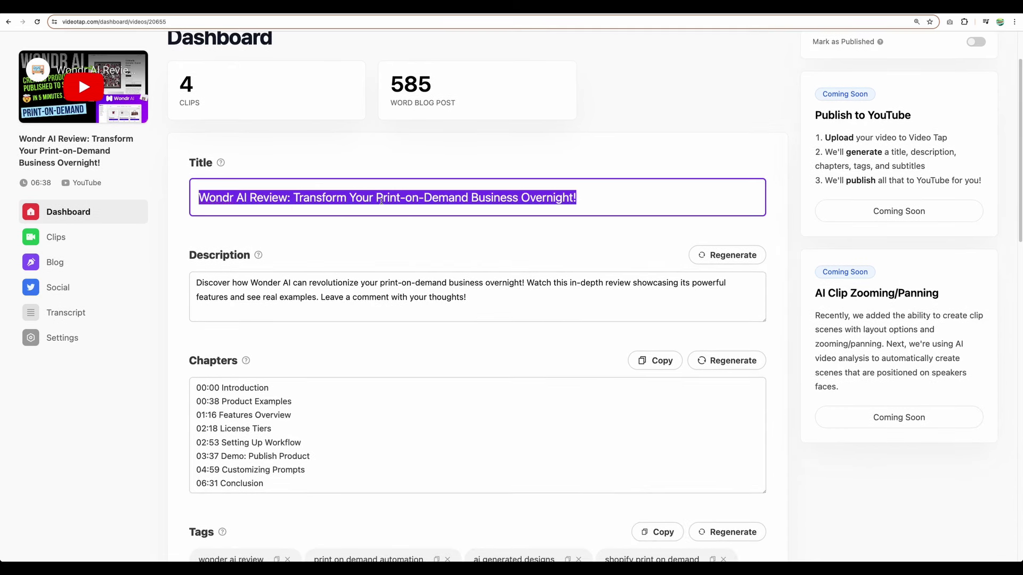
pyautogui.tripleClick(390, 292)
pyautogui.scroll(-4, 390, 292)
pyautogui.click(384, 279)
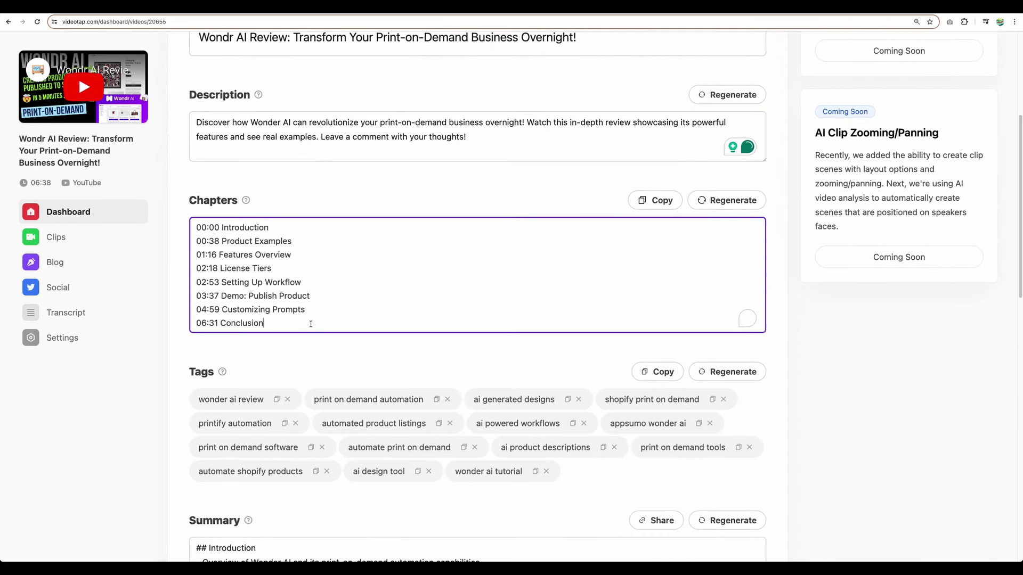
pyautogui.hotkey('ctrl', 'a')
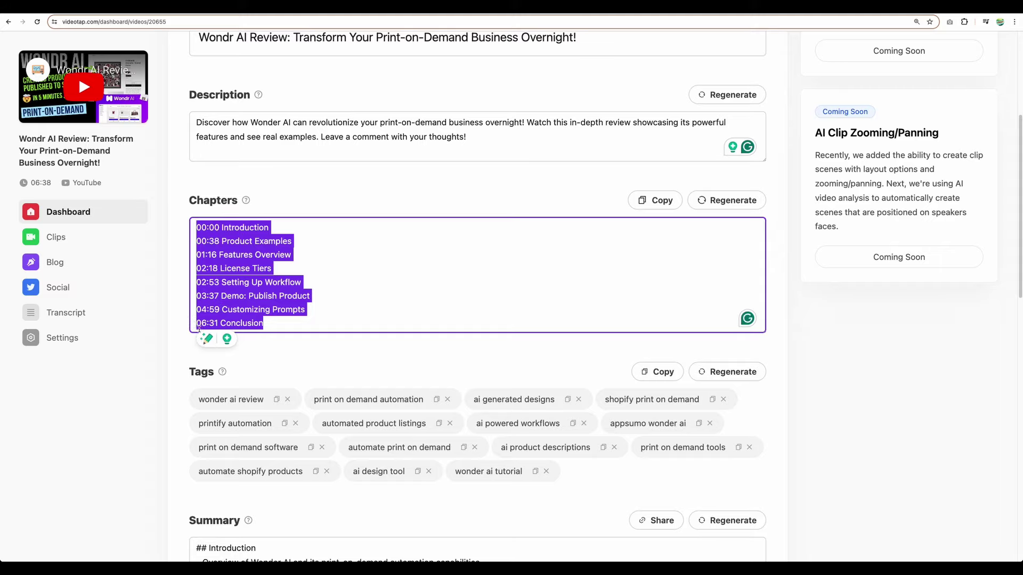
pyautogui.click(269, 324)
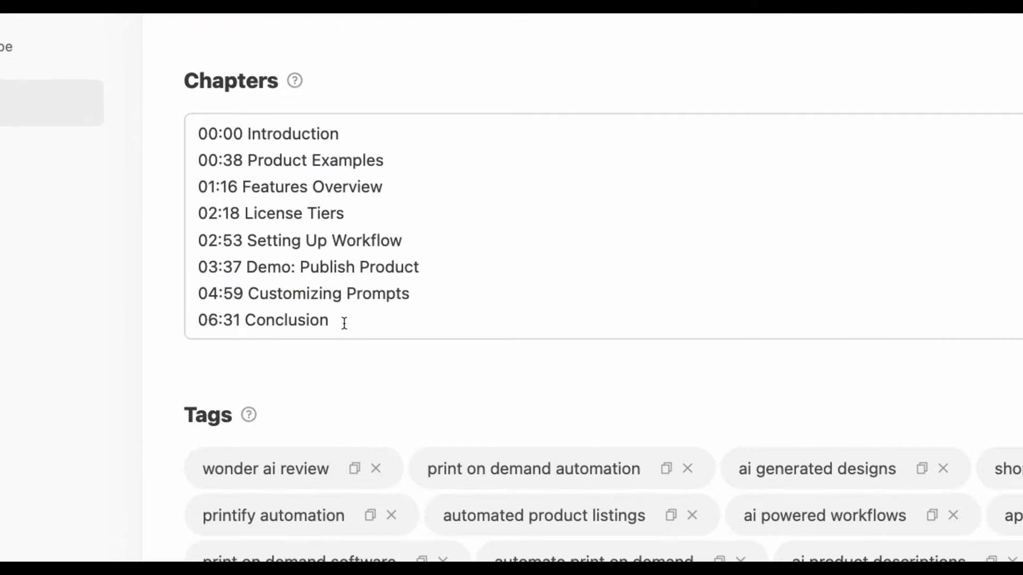
pyautogui.moveTo(343, 323); pyautogui.dragTo(194, 138)
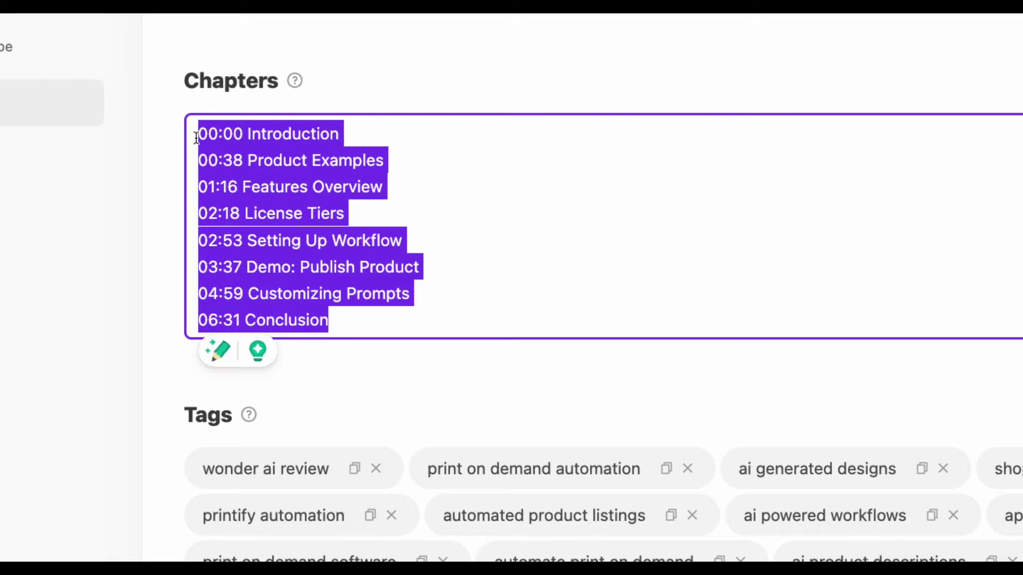
pyautogui.click(336, 323)
pyautogui.moveTo(336, 323); pyautogui.dragTo(202, 318)
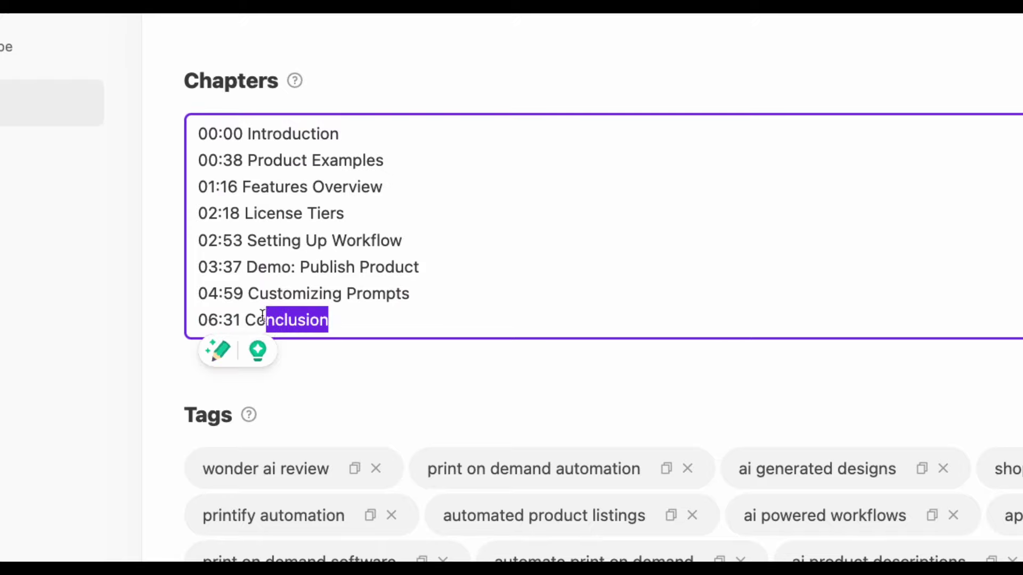
pyautogui.click(201, 320)
pyautogui.click(409, 294)
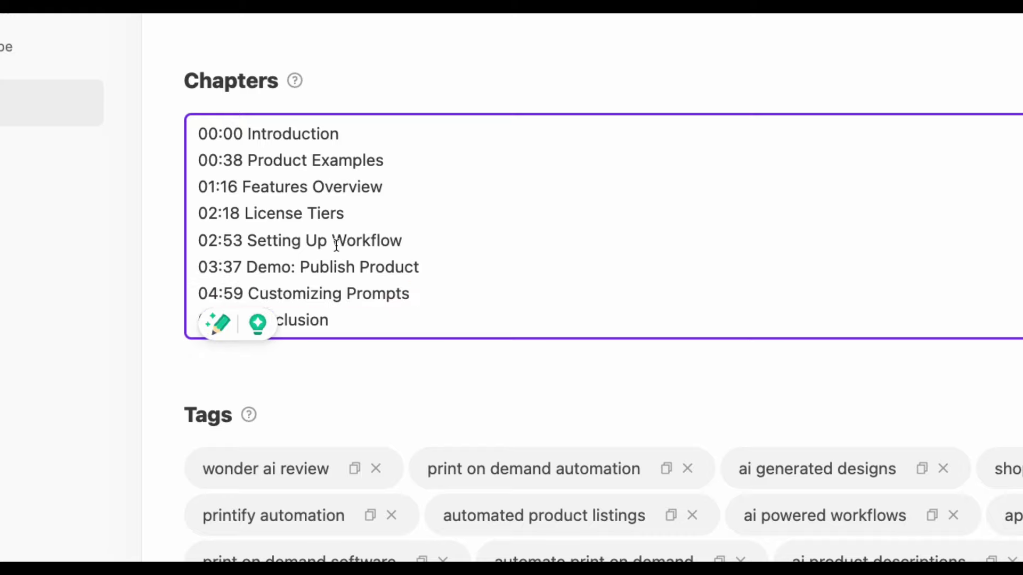
pyautogui.moveTo(249, 134); pyautogui.dragTo(394, 298)
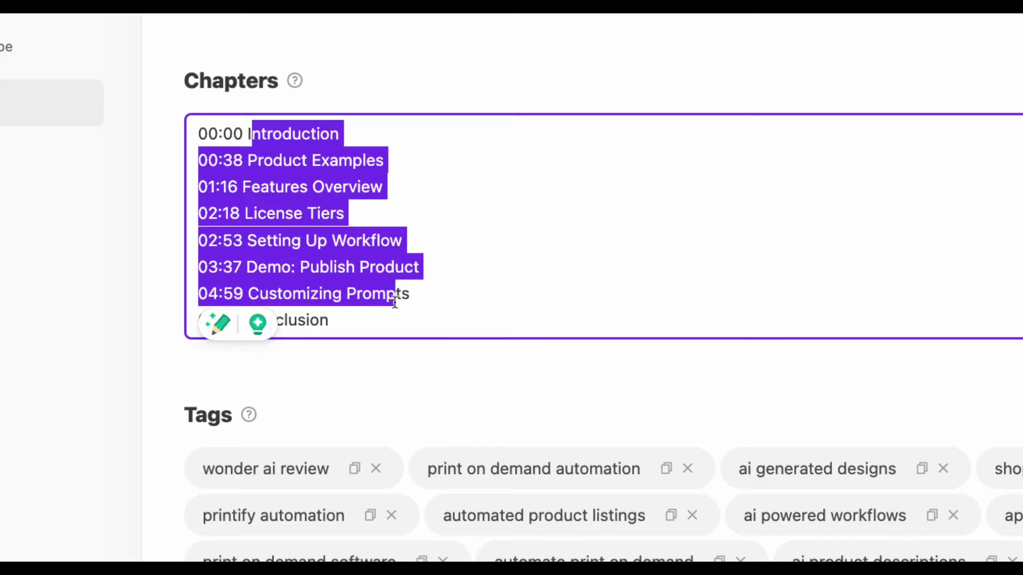
pyautogui.click(394, 301)
pyautogui.moveTo(198, 267); pyautogui.dragTo(242, 268)
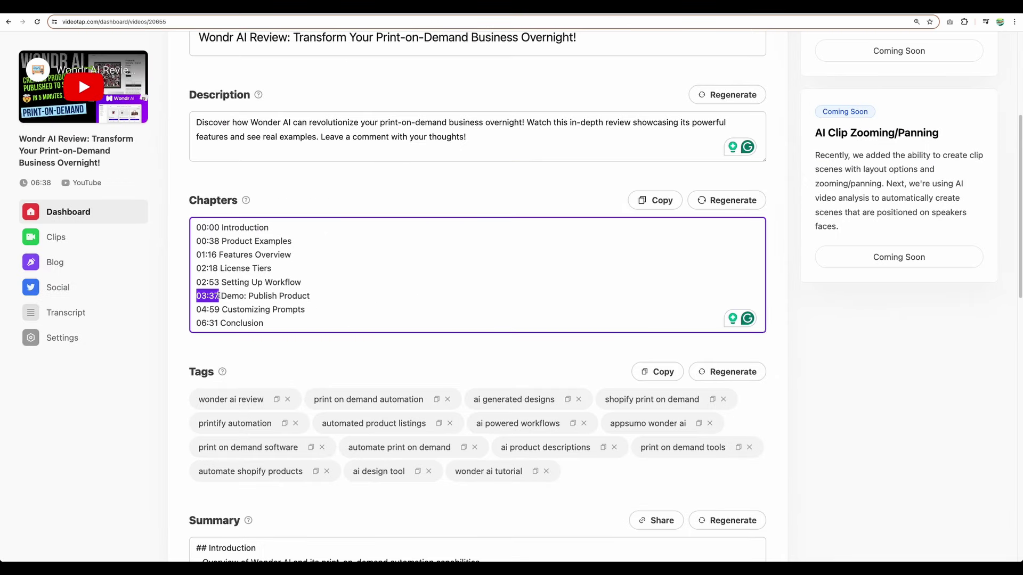
pyautogui.click(242, 268)
pyautogui.scroll(-3, 232, 301)
pyautogui.scroll(-2, 336, 252)
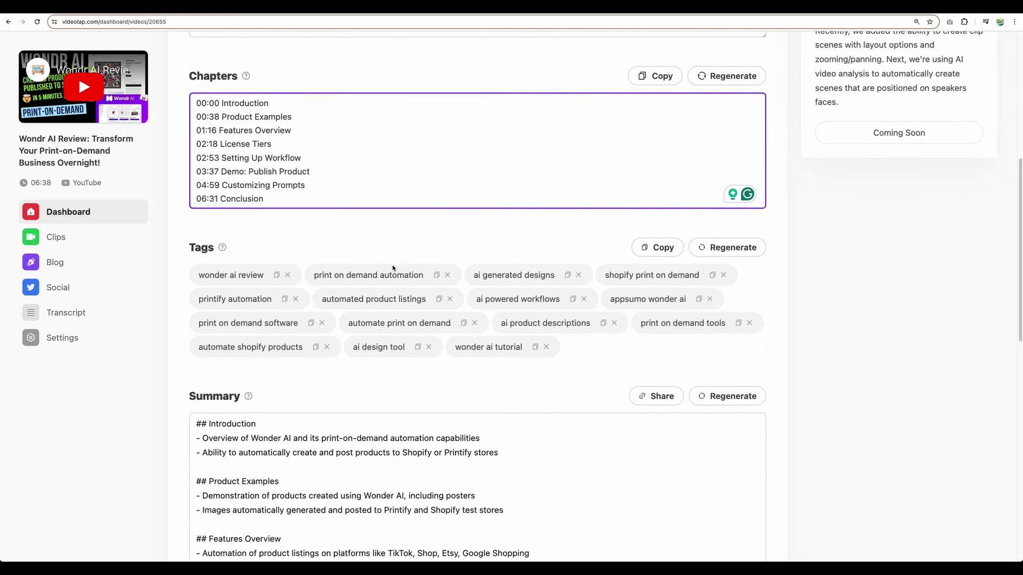
pyautogui.scroll(-2, 296, 216)
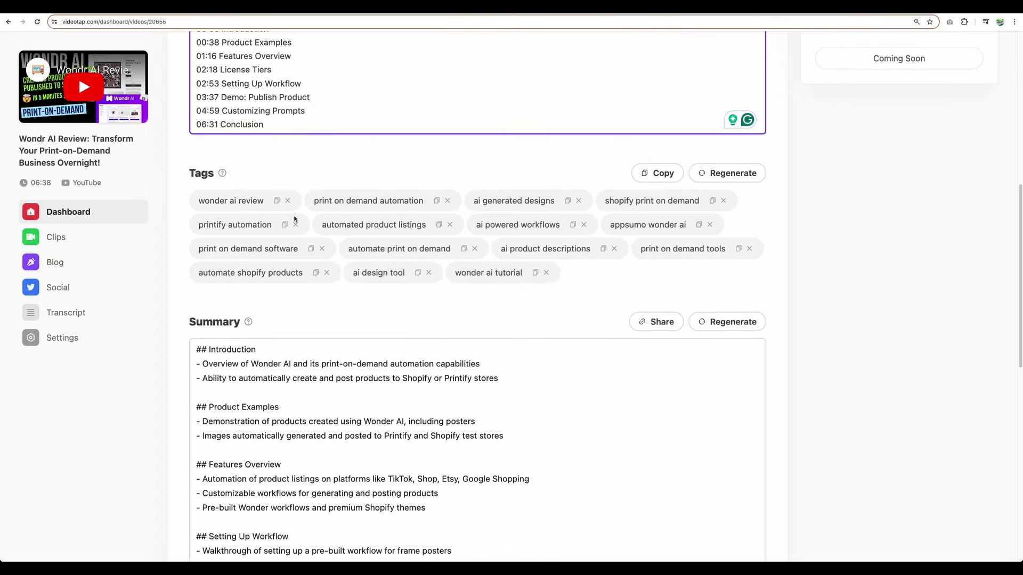
pyautogui.scroll(-3, 295, 232)
pyautogui.scroll(-3, 293, 243)
pyautogui.scroll(-3, 304, 279)
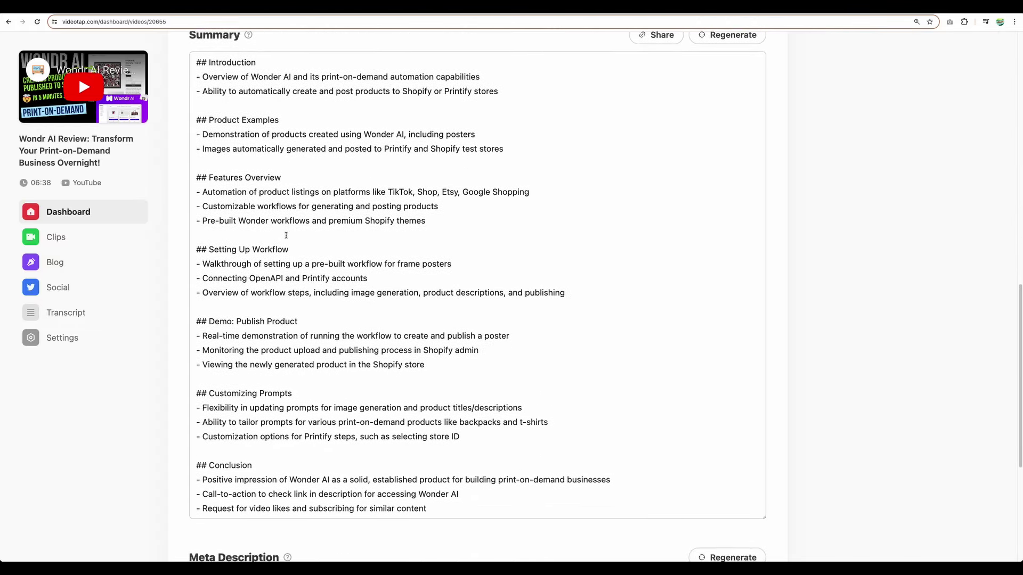
pyautogui.scroll(-3, 312, 320)
pyautogui.tripleClick(424, 392)
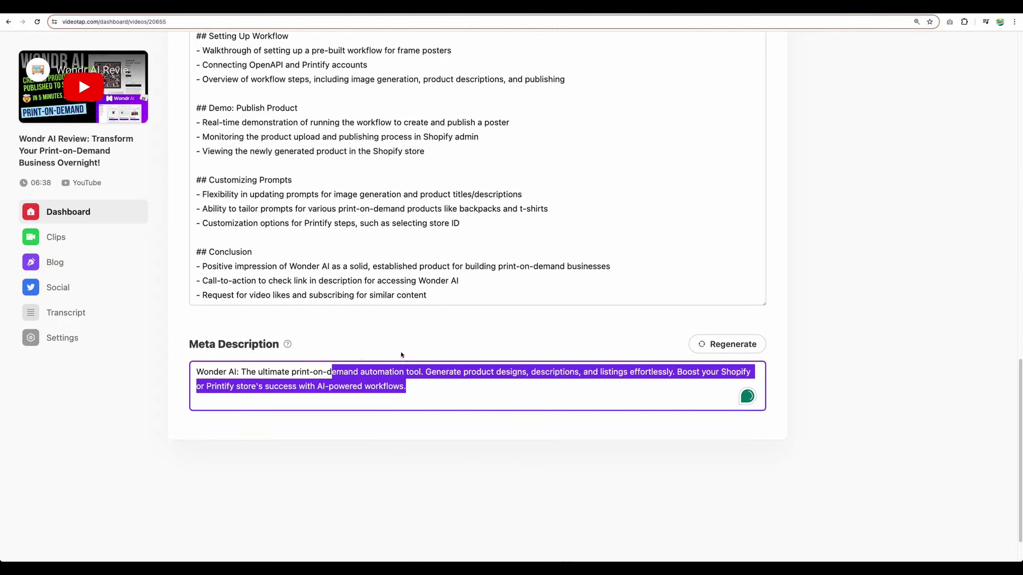
pyautogui.scroll(15, 424, 321)
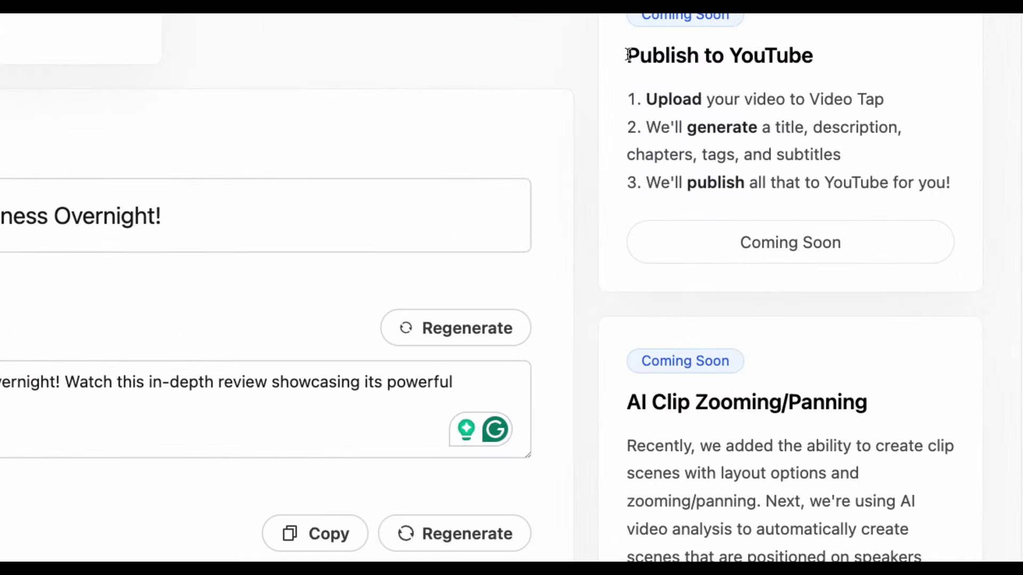
pyautogui.moveTo(626, 54); pyautogui.dragTo(919, 182)
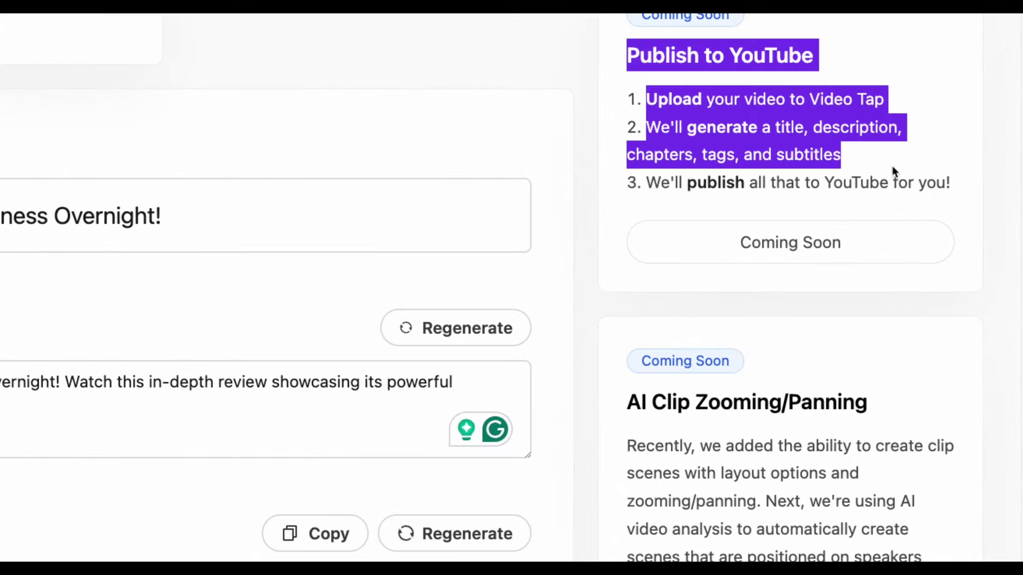
pyautogui.click(831, 239)
pyautogui.scroll(-3, 820, 253)
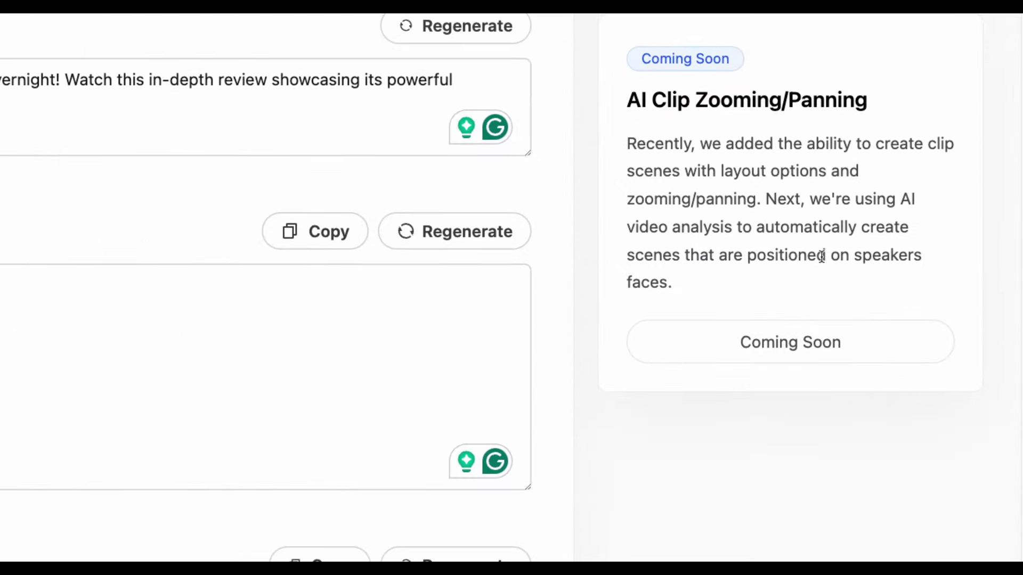
pyautogui.scroll(3, 821, 253)
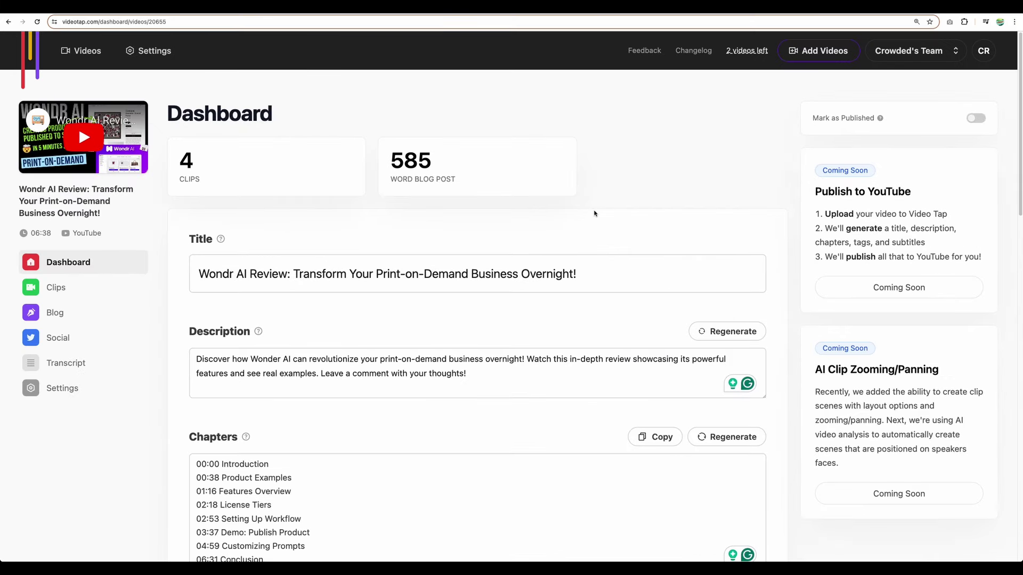
# Go back to the Clips page listing the Wondr AI clips scored 95 and 85.
pyautogui.click(56, 288)
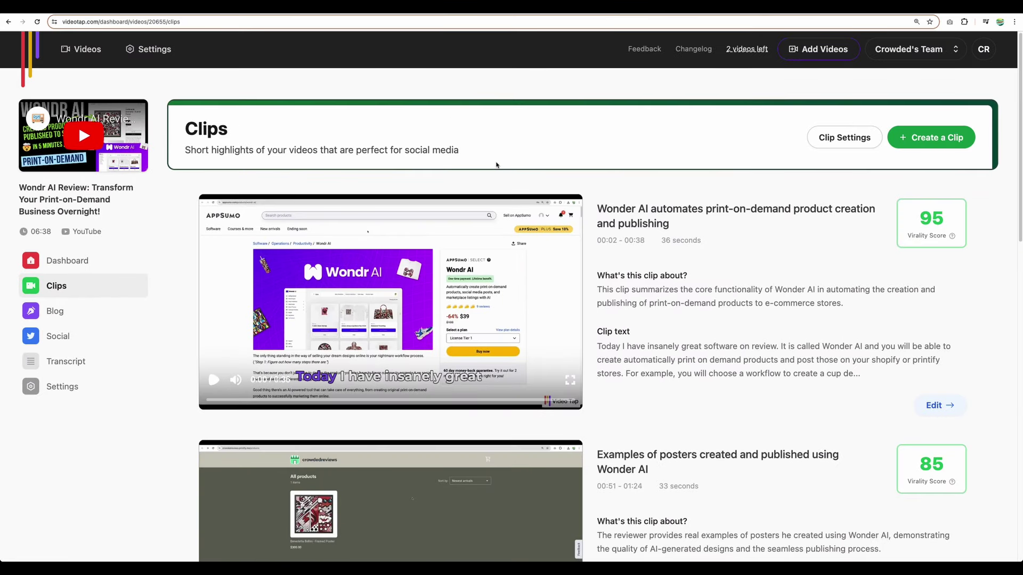
pyautogui.scroll(-1, 616, 205)
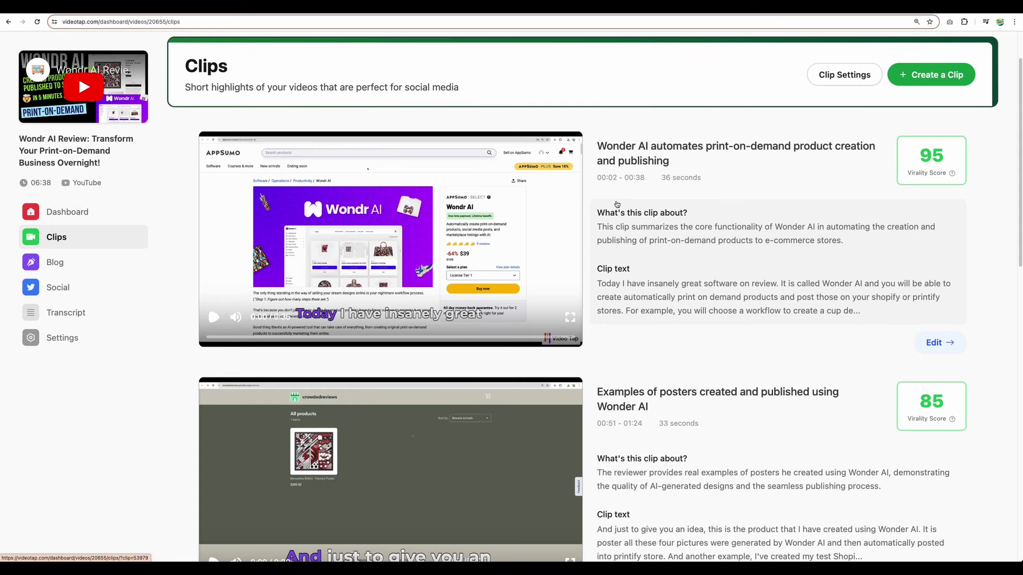
pyautogui.scroll(-3, 616, 206)
pyautogui.scroll(-3, 616, 205)
pyautogui.scroll(5, 616, 206)
pyautogui.scroll(5, 887, 192)
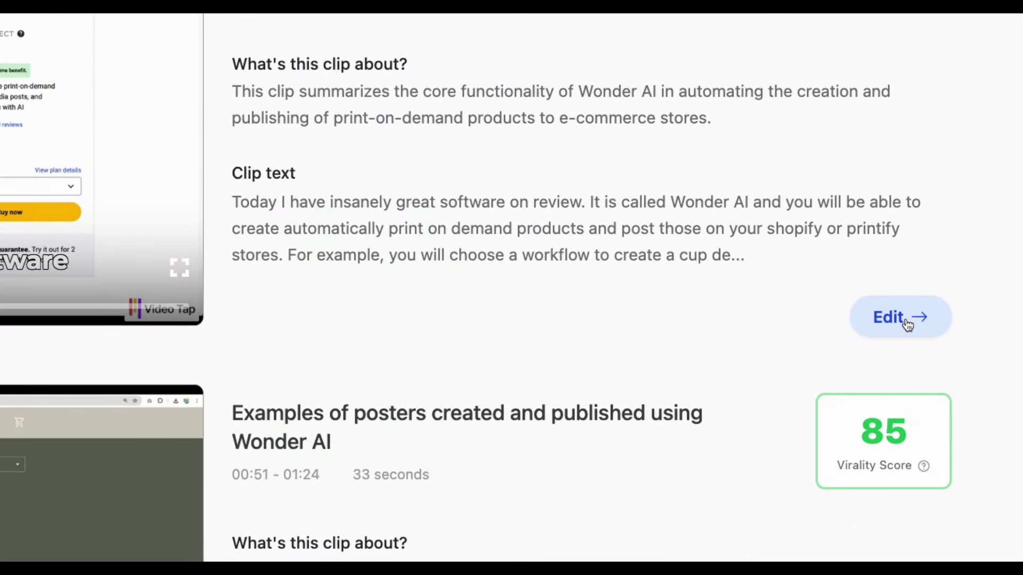
# Open the first clip's editor and try the caption themes and highlight styles.
pyautogui.click(901, 317)
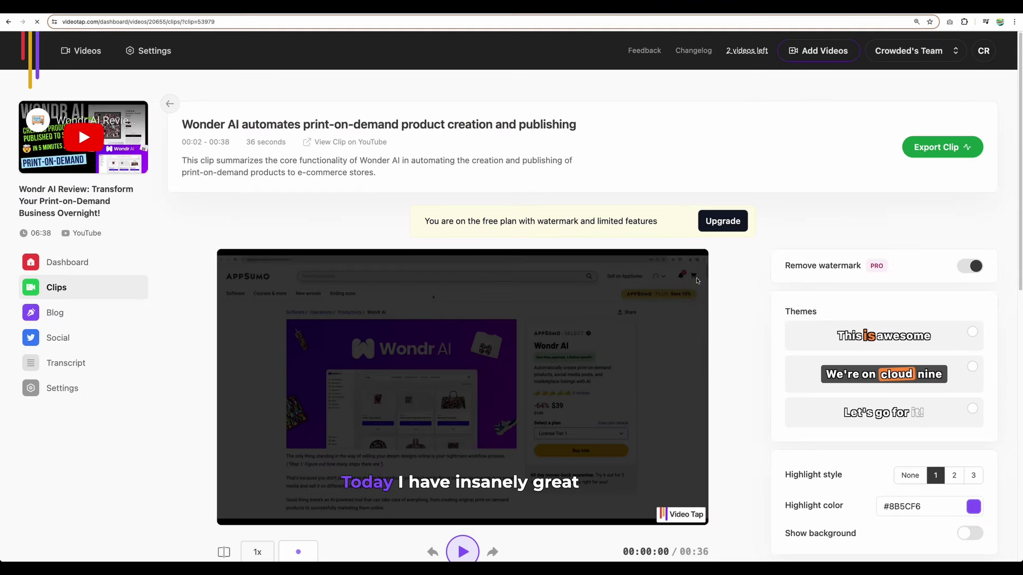
pyautogui.scroll(-1, 777, 221)
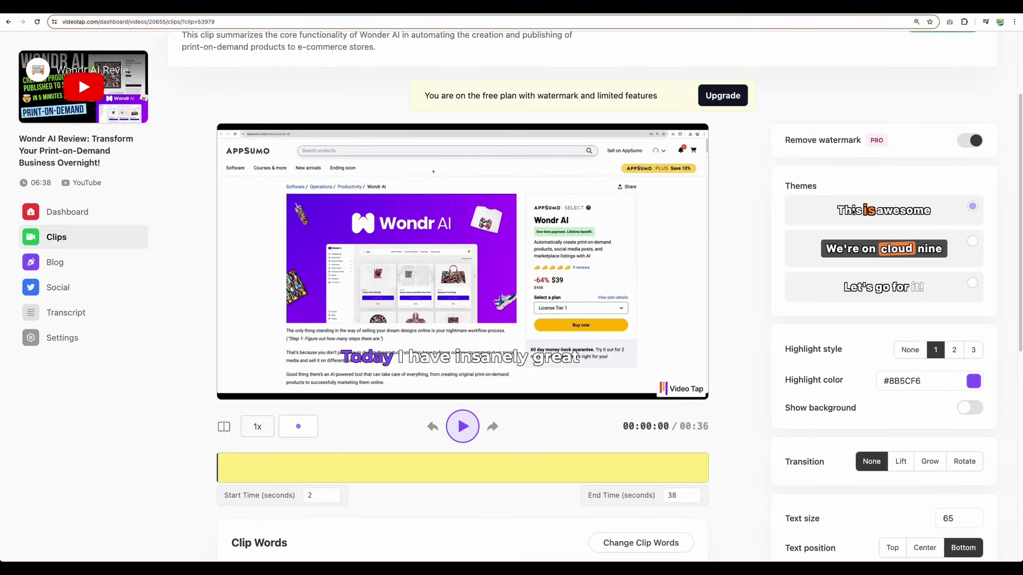
pyautogui.click(972, 241)
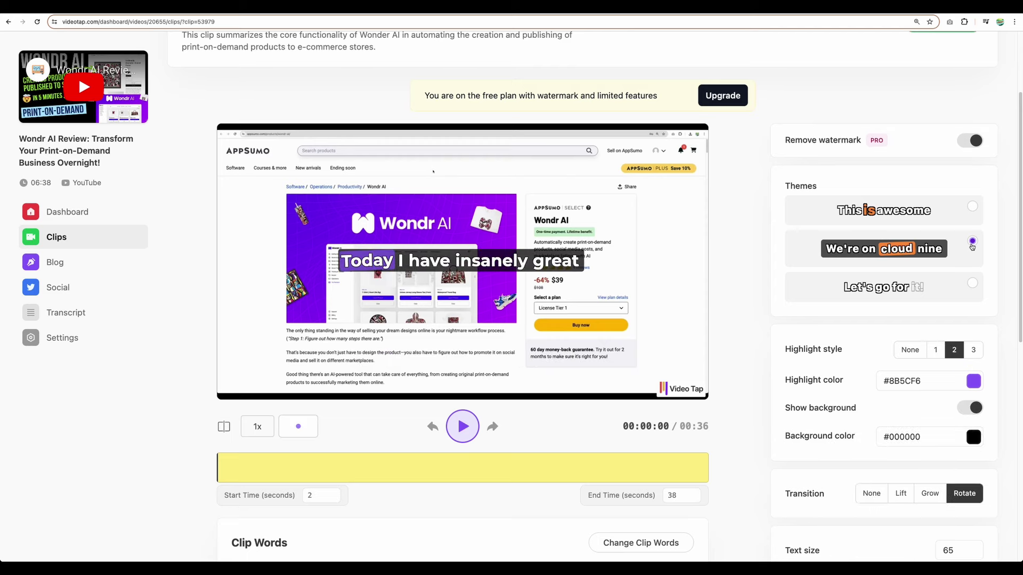
pyautogui.click(972, 286)
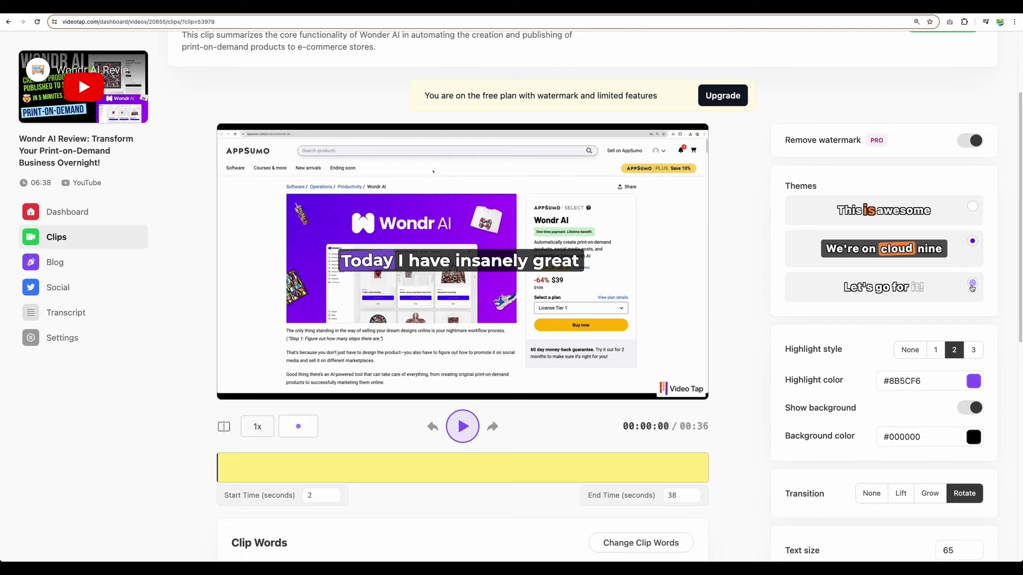
pyautogui.click(973, 209)
pyautogui.scroll(-1, 973, 208)
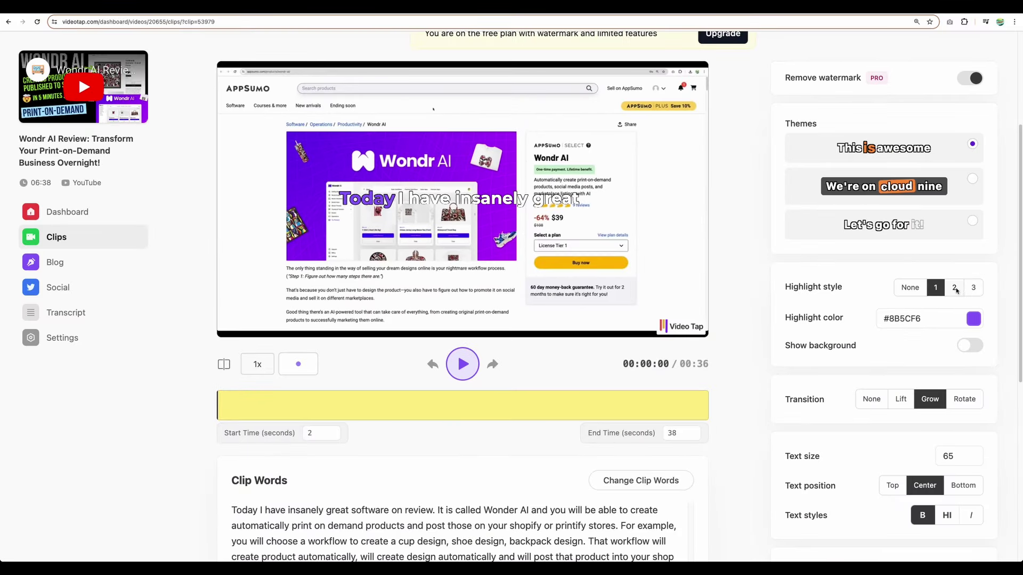
pyautogui.click(954, 286)
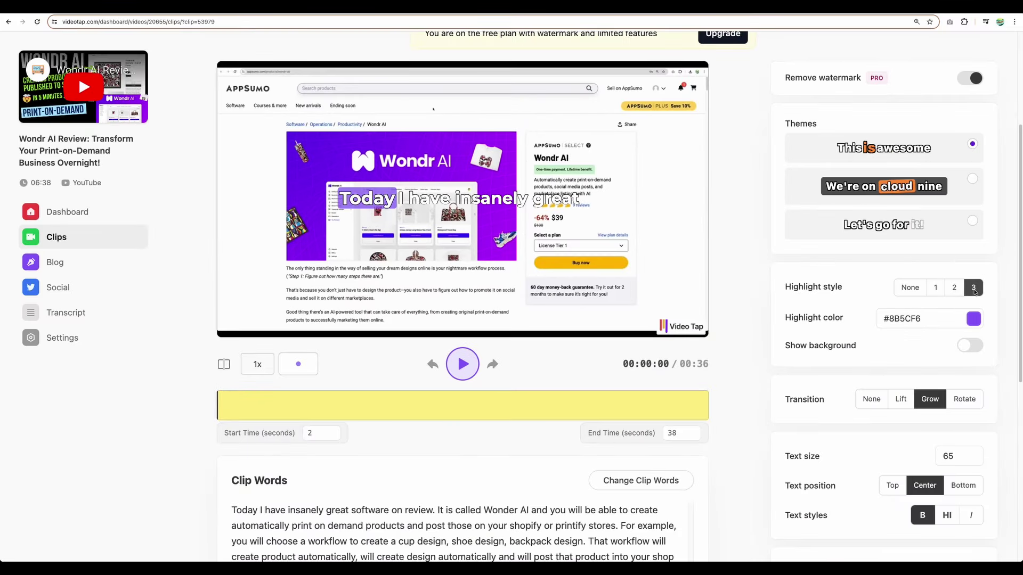
pyautogui.click(935, 286)
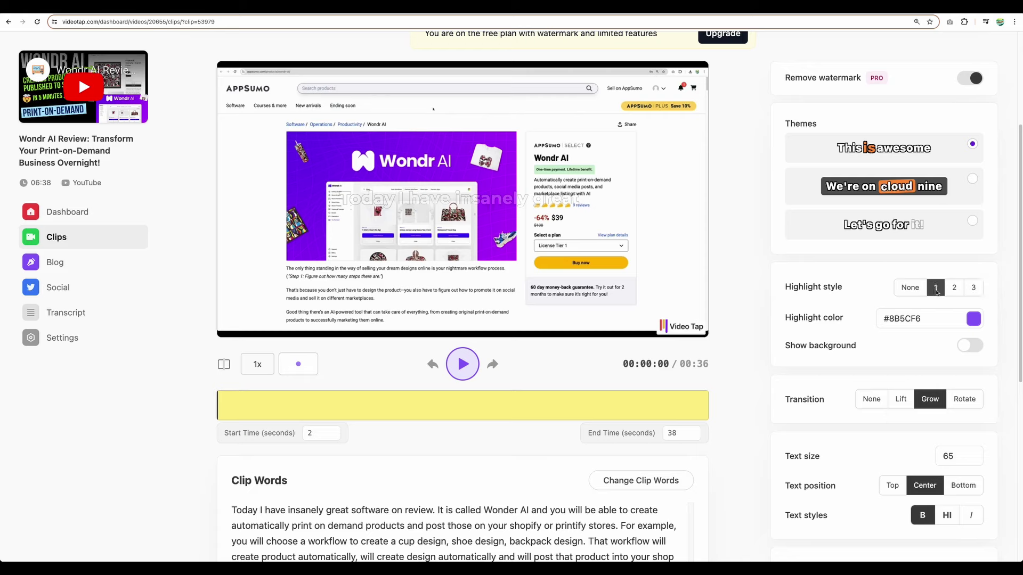
# Toggle the caption background, then apply the We're on cloud nine theme at the bottom.
pyautogui.click(971, 347)
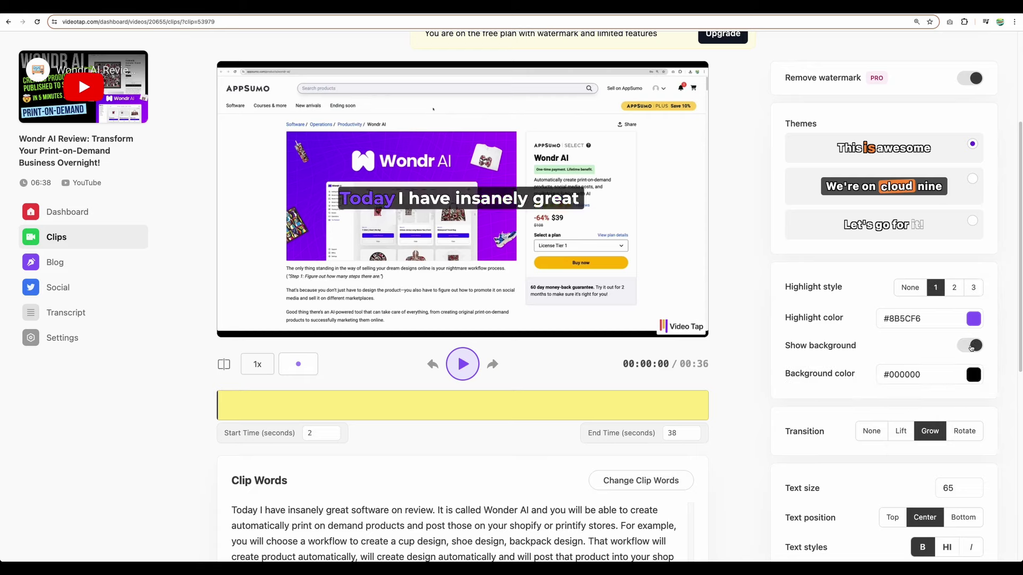
pyautogui.click(974, 346)
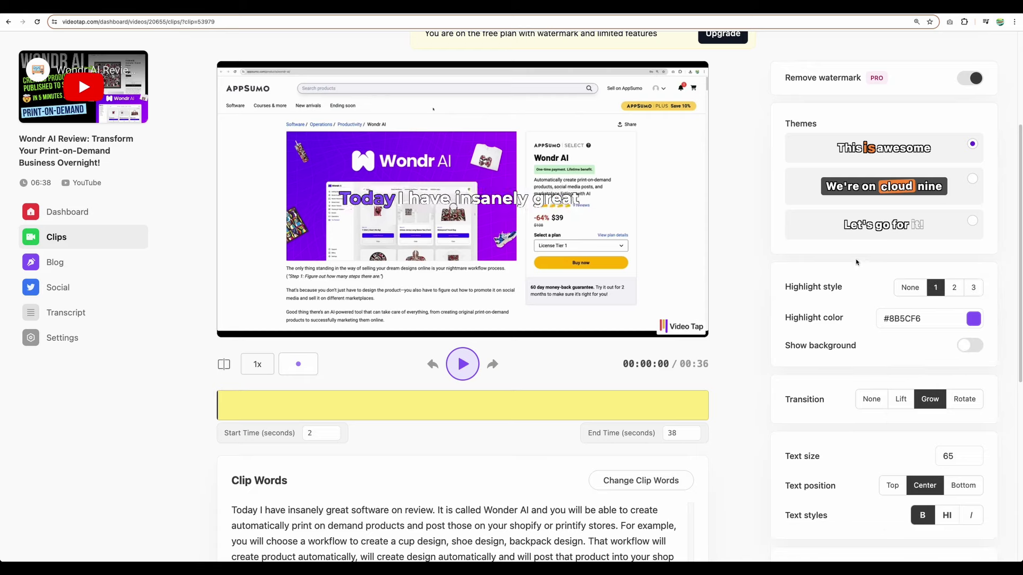
pyautogui.click(964, 486)
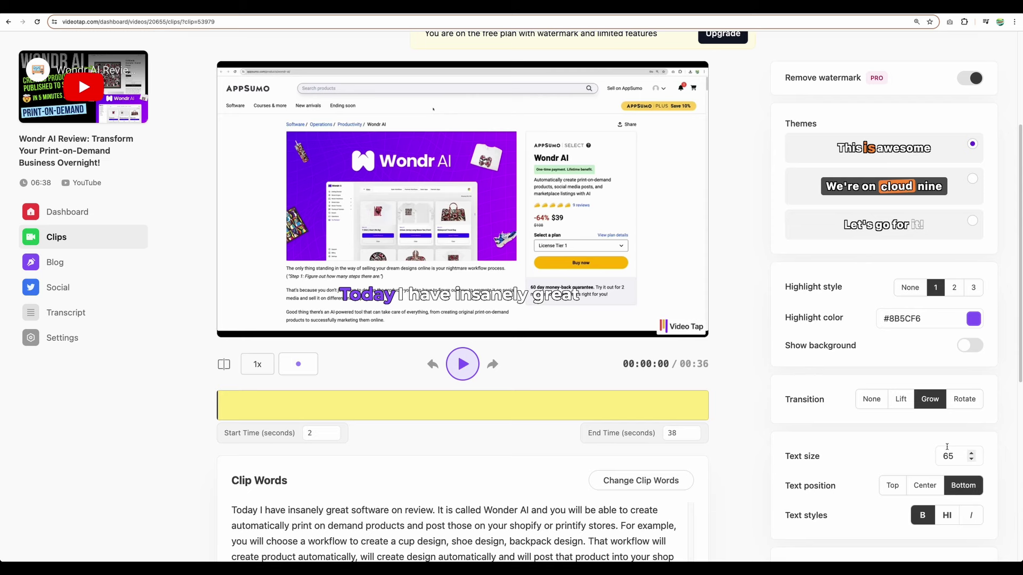
pyautogui.click(972, 179)
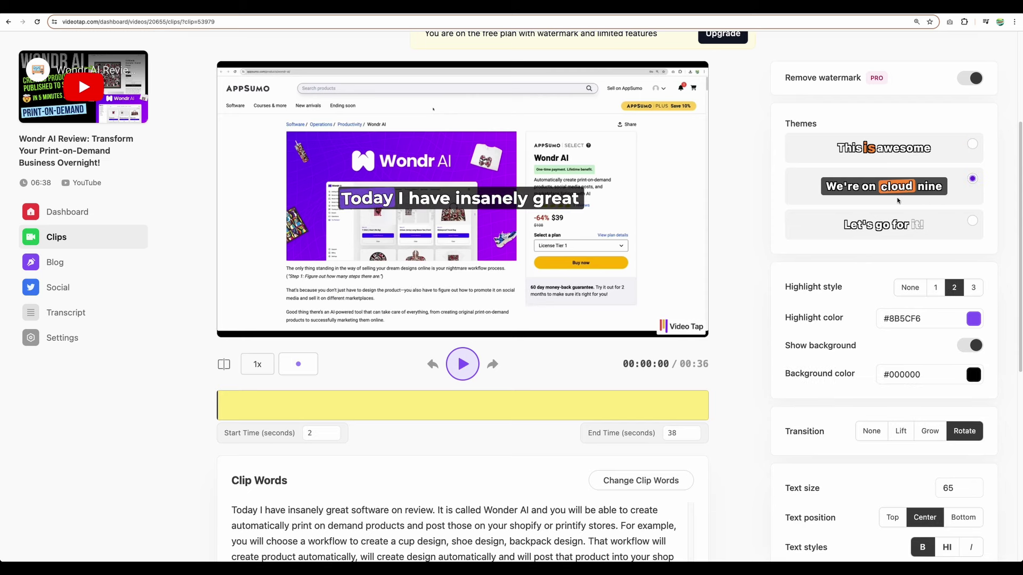
pyautogui.scroll(-1, 943, 400)
pyautogui.click(963, 516)
pyautogui.click(962, 486)
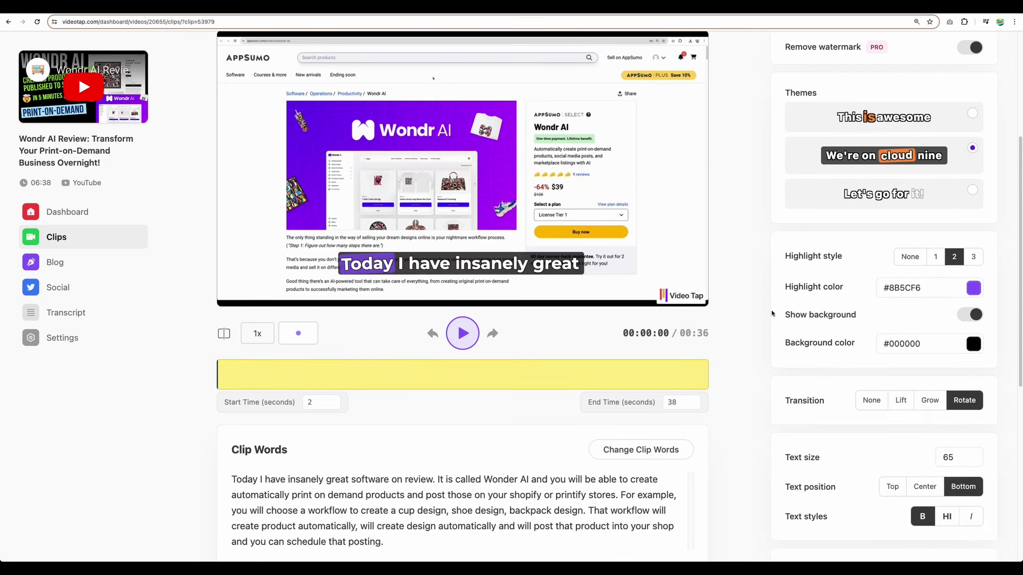
pyautogui.scroll(-3, 769, 255)
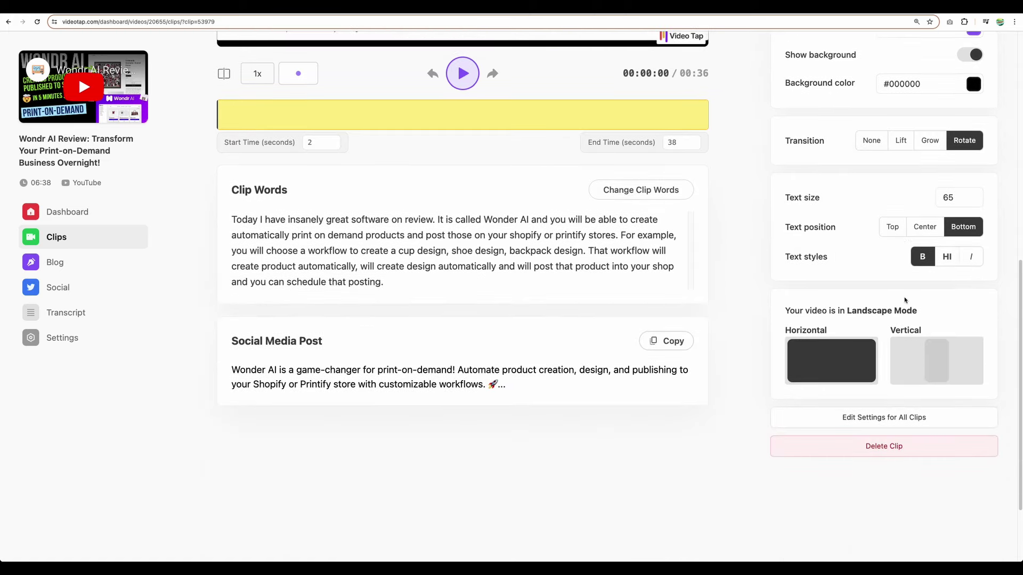
# Switch the clip to vertical portrait format and scrub the preview a few seconds in.
pyautogui.click(932, 363)
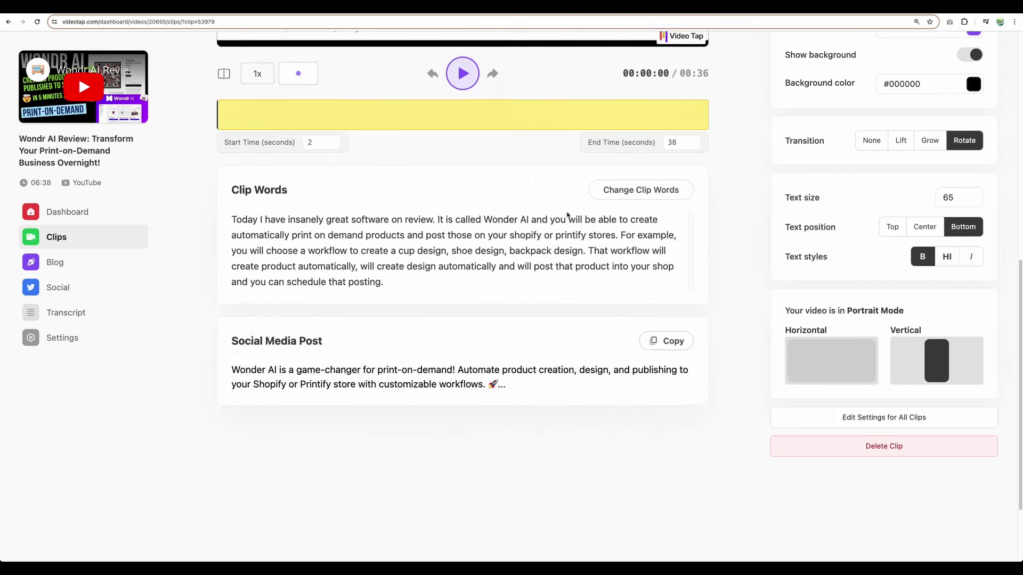
pyautogui.scroll(5, 567, 216)
pyautogui.scroll(3, 543, 223)
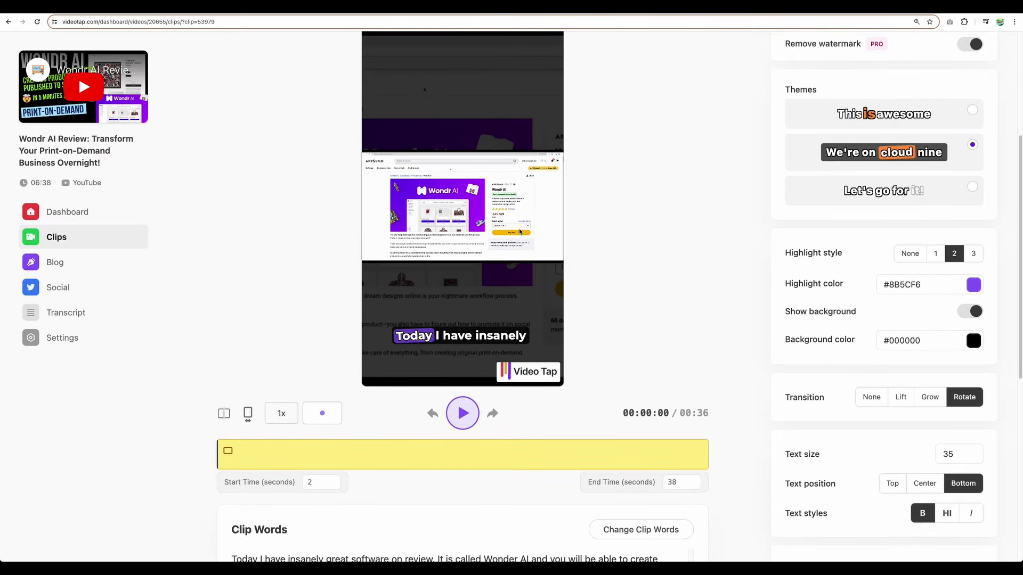
pyautogui.scroll(1, 519, 231)
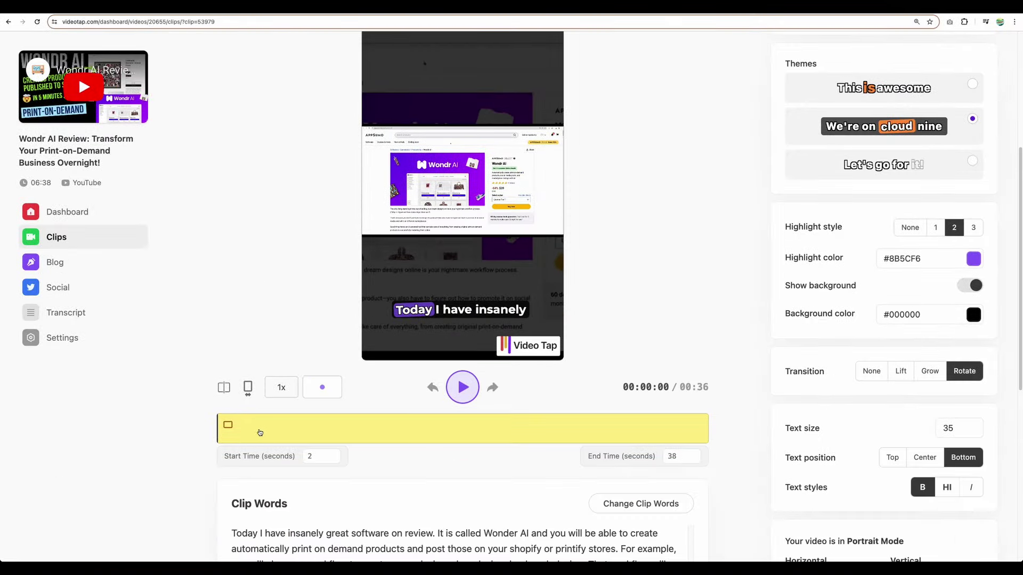
pyautogui.moveTo(260, 432)
pyautogui.mouseDown()
pyautogui.moveTo(486, 432)
pyautogui.moveTo(352, 431)
pyautogui.mouseUp()
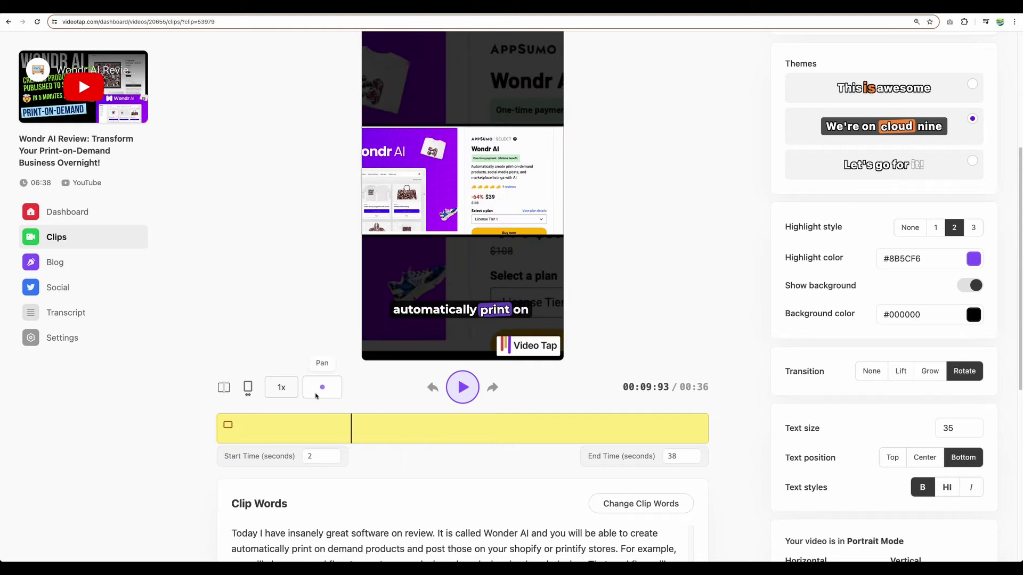
# Pan the screenshot sideways, split the clip into two scenes, and check each scene.
pyautogui.moveTo(322, 387)
pyautogui.mouseDown()
pyautogui.moveTo(313, 390)
pyautogui.moveTo(322, 389)
pyautogui.mouseUp()
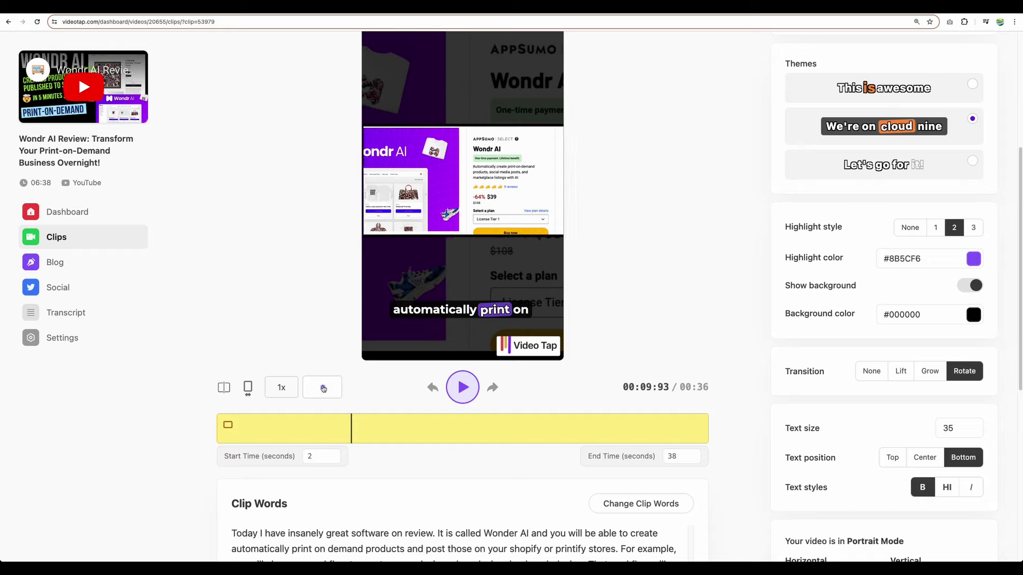
pyautogui.click(224, 387)
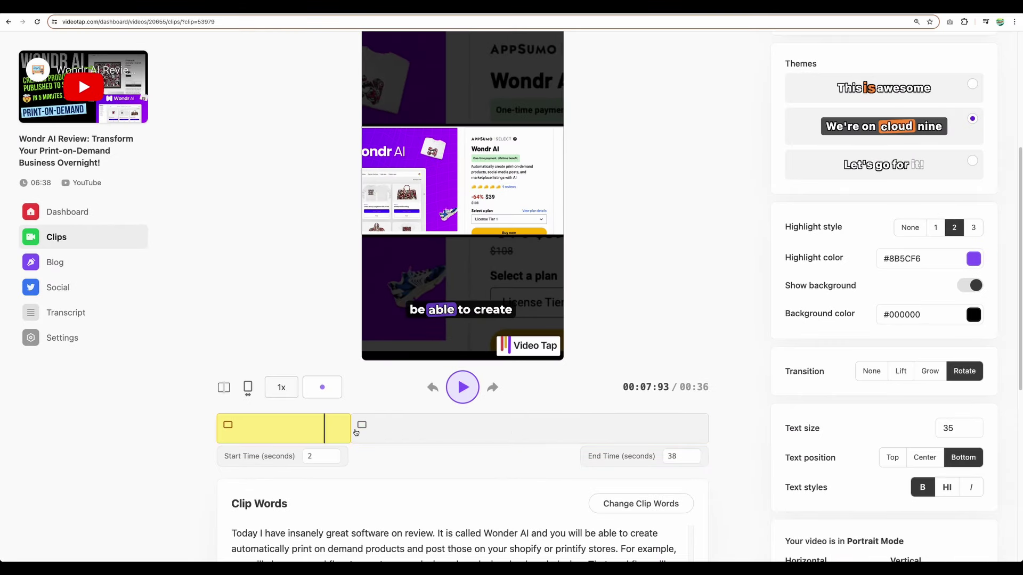
pyautogui.click(384, 431)
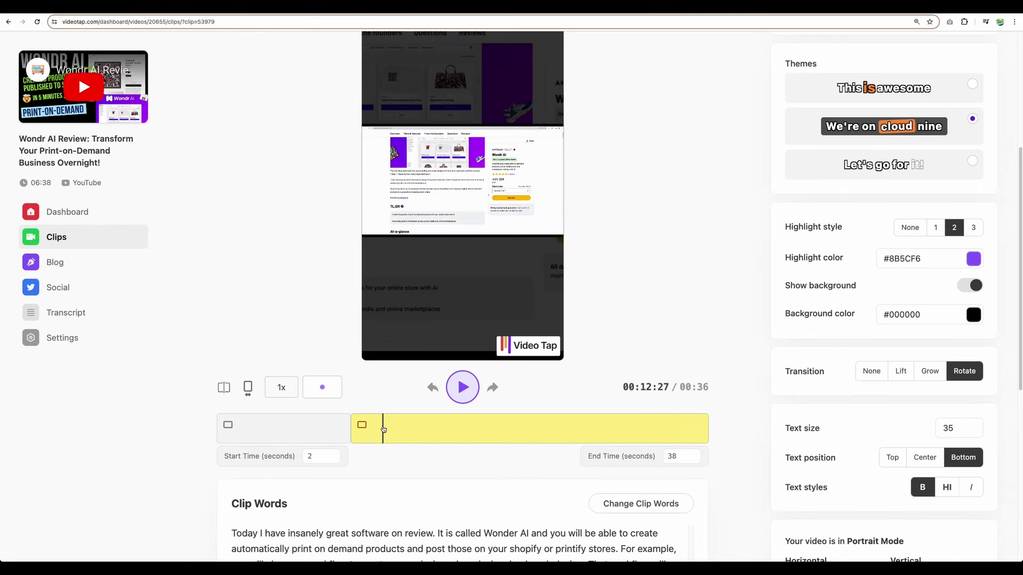
pyautogui.click(324, 431)
pyautogui.click(385, 432)
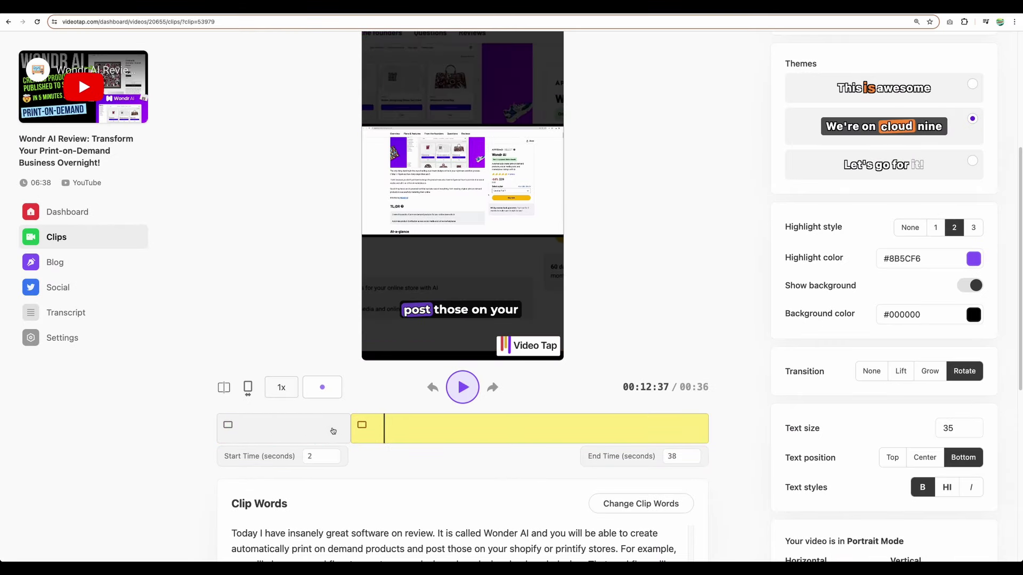
pyautogui.click(320, 432)
pyautogui.click(405, 435)
pyautogui.click(310, 436)
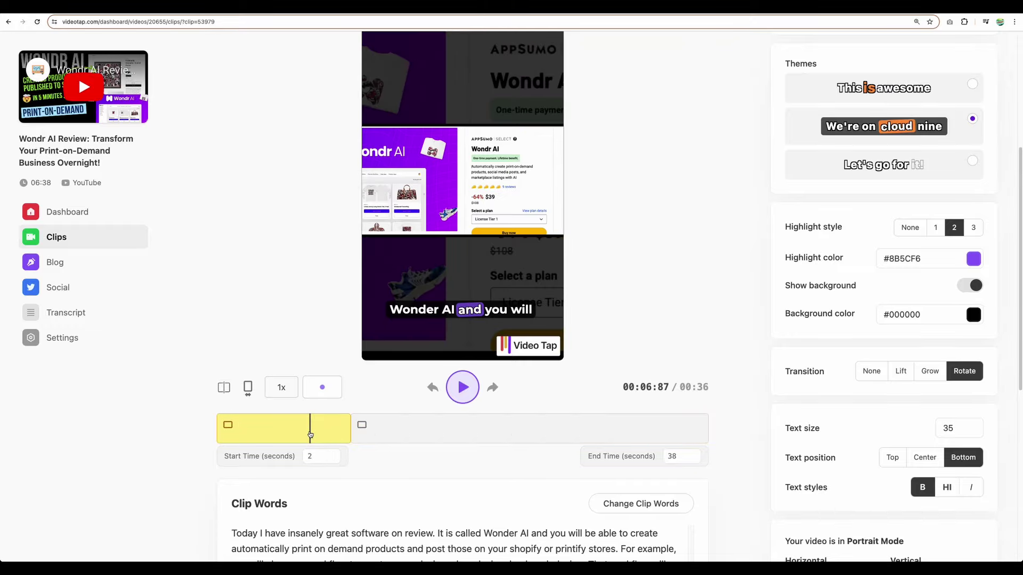
pyautogui.scroll(5, 559, 280)
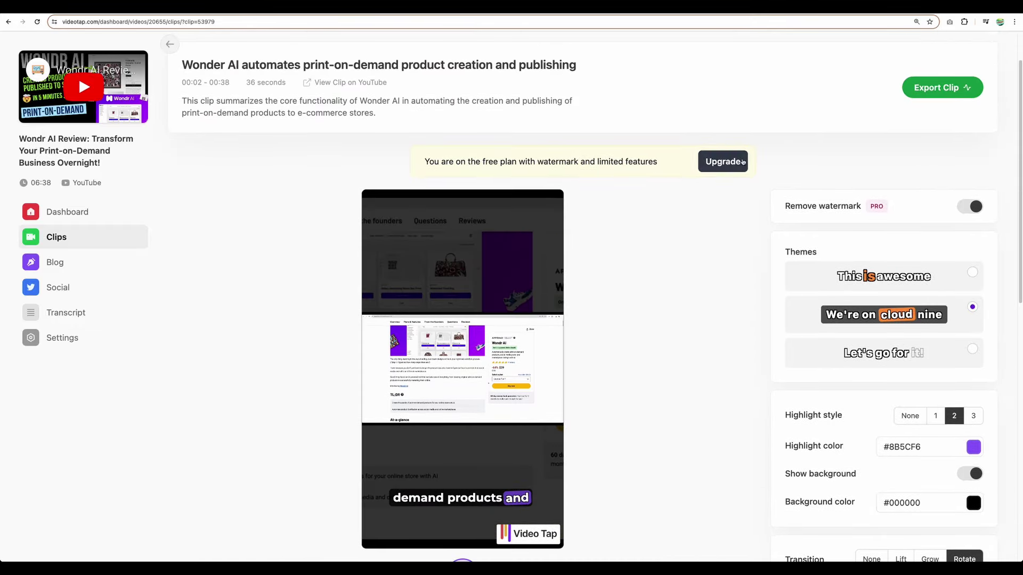
# Export and download the clip, then play the vertical video full screen.
pyautogui.click(942, 87)
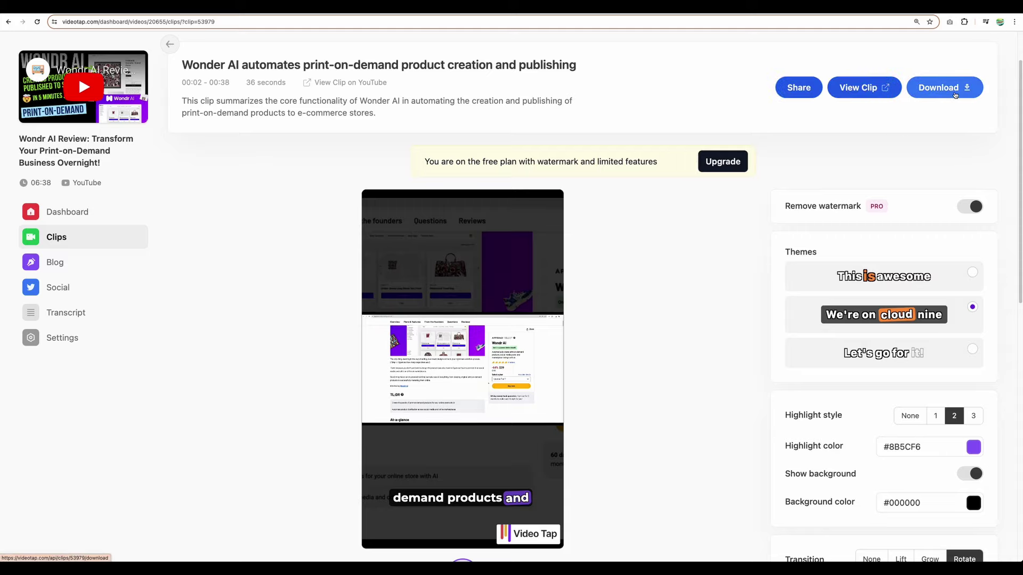
pyautogui.click(945, 88)
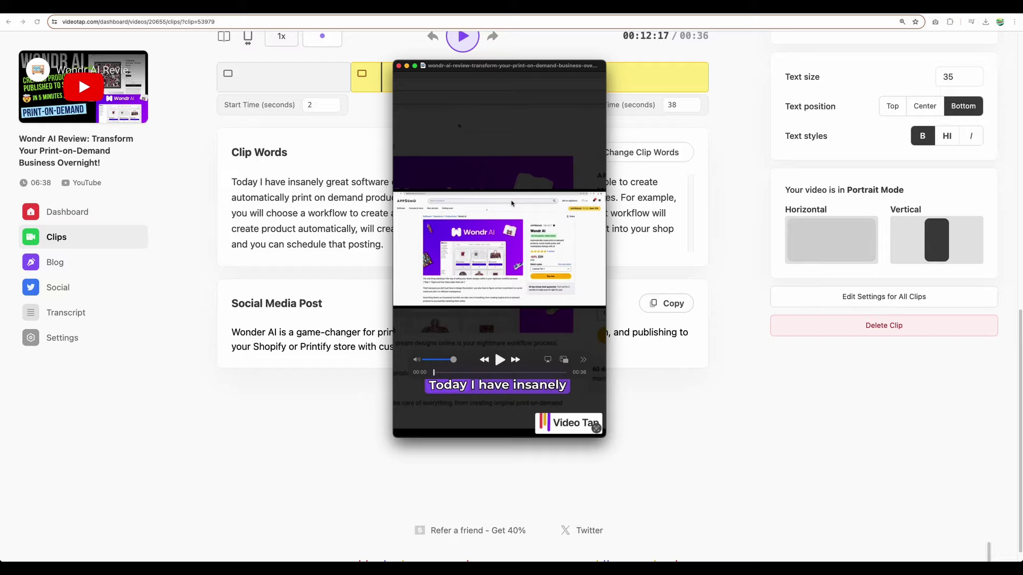
pyautogui.click(421, 65)
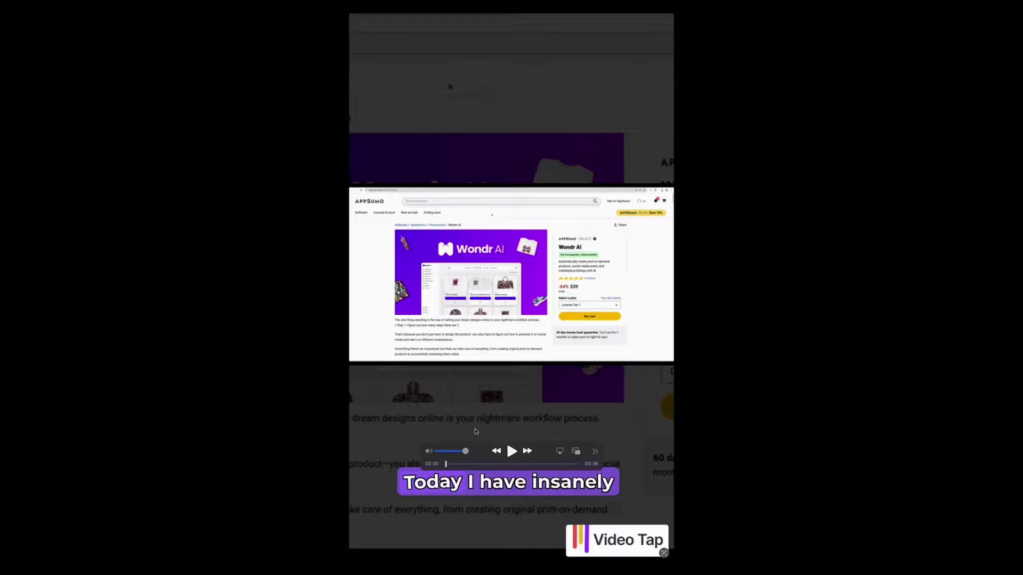
pyautogui.click(511, 452)
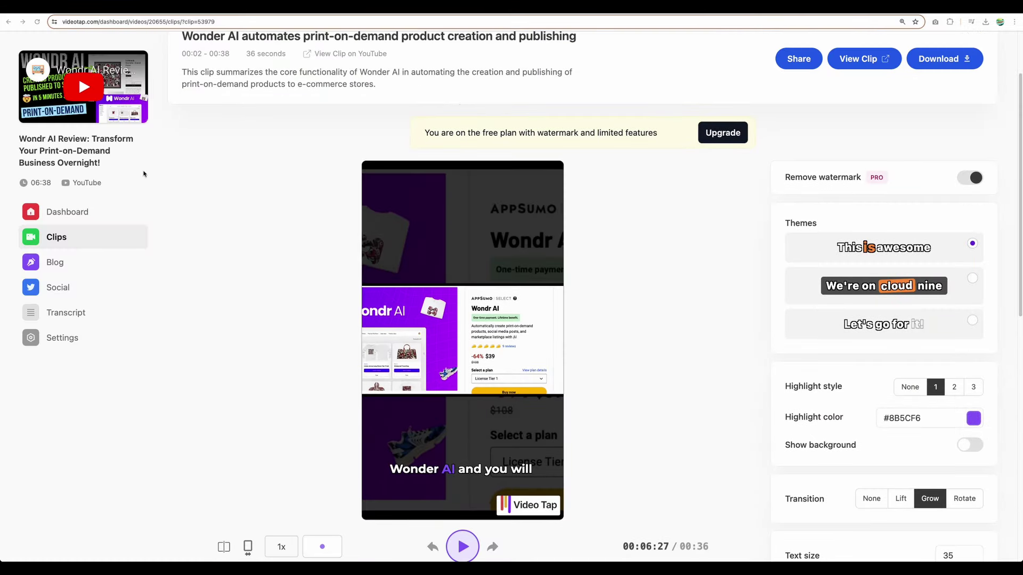
# Return to the Wondr AI clips list and scroll down through the scored clips.
pyautogui.click(56, 236)
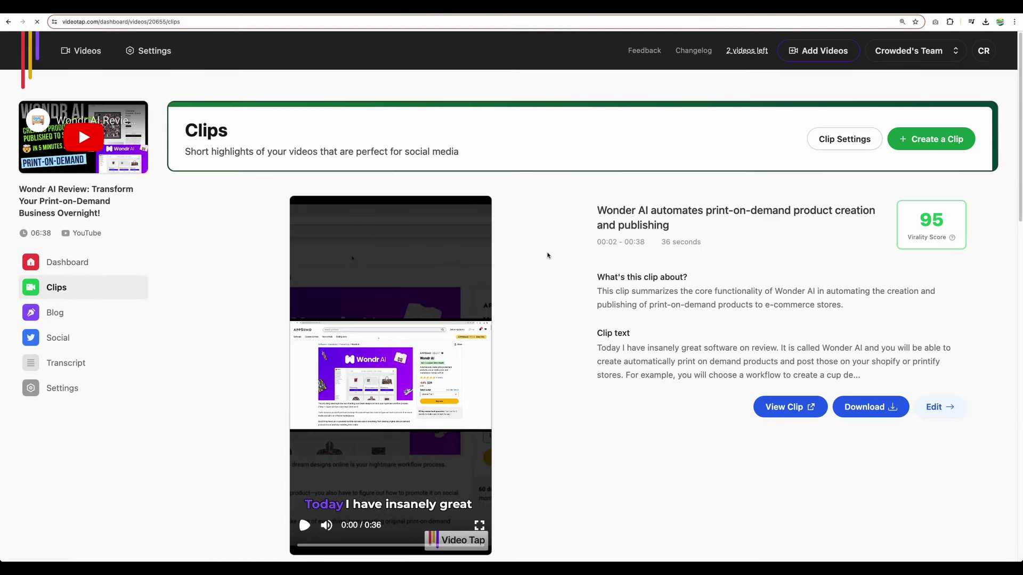
pyautogui.scroll(-5, 548, 255)
pyautogui.scroll(-3, 548, 256)
pyautogui.scroll(6, 547, 255)
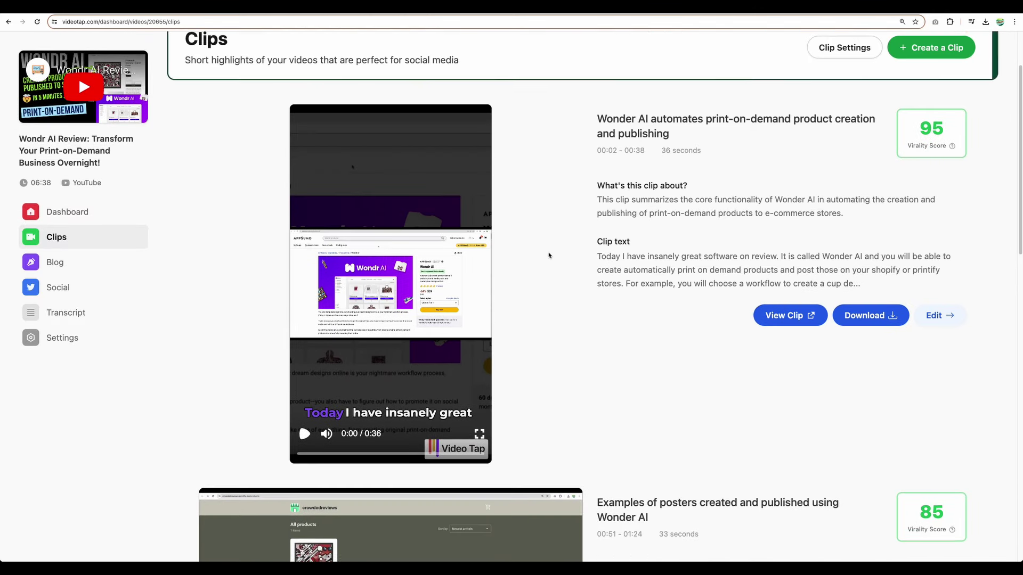
pyautogui.scroll(-5, 549, 255)
pyautogui.scroll(-2, 550, 255)
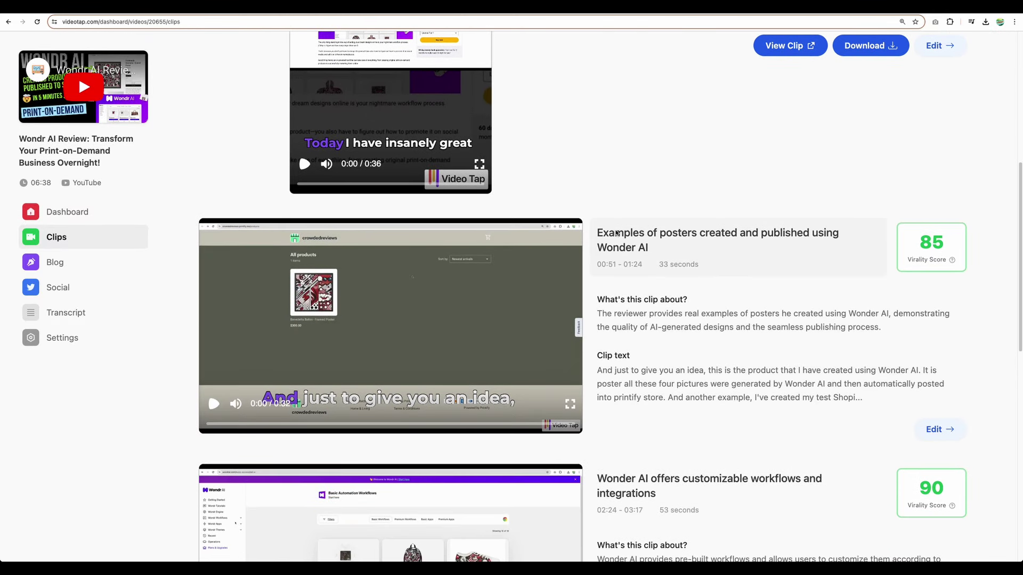
pyautogui.scroll(-1, 617, 233)
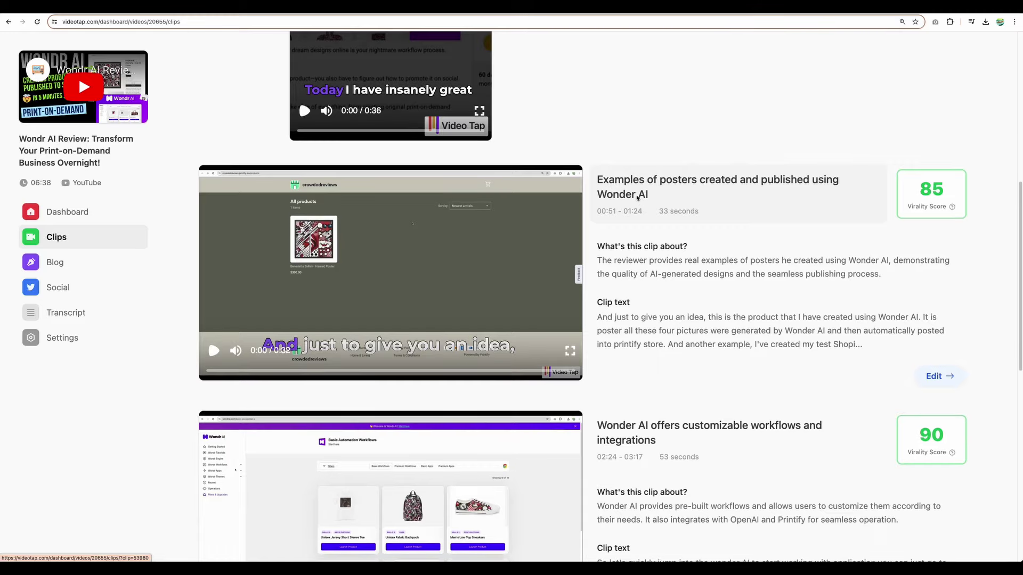
pyautogui.scroll(-3, 607, 182)
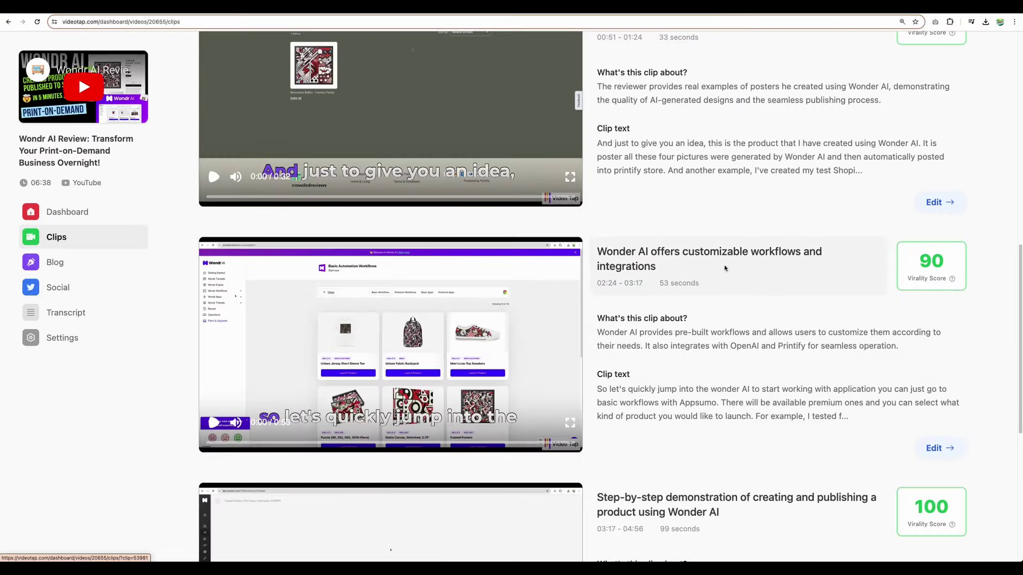
pyautogui.scroll(-4, 724, 273)
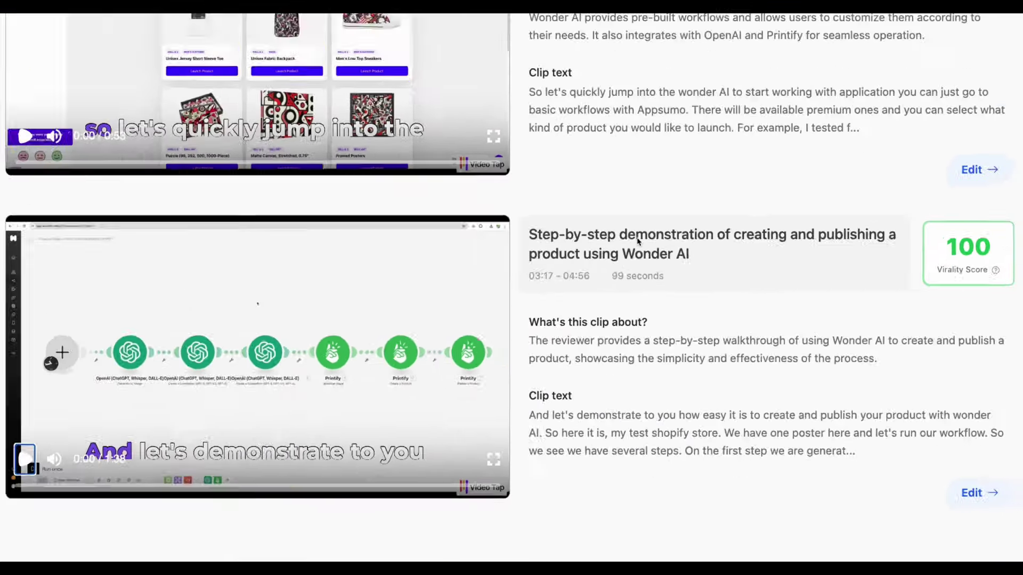
pyautogui.scroll(5, 691, 277)
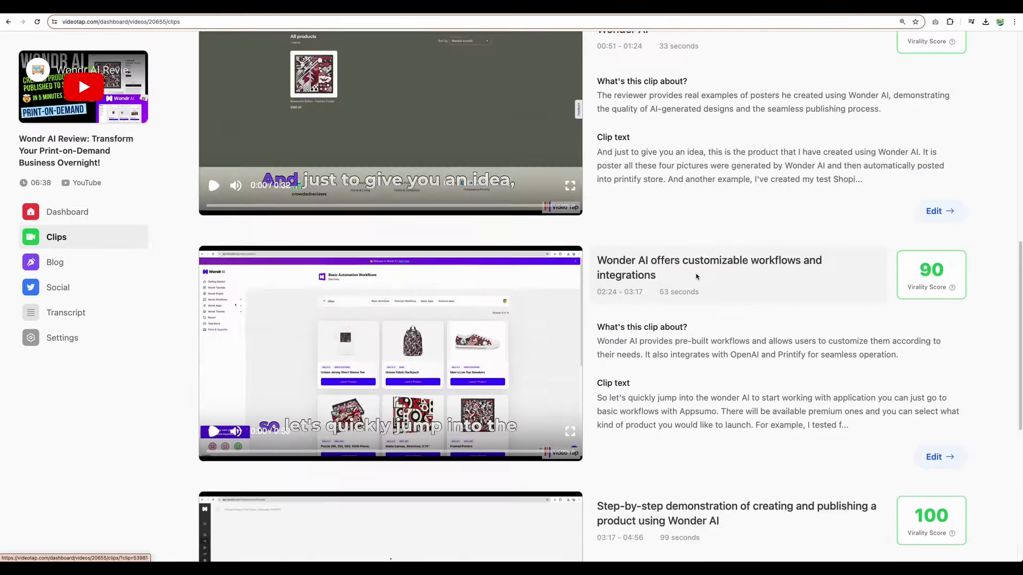
pyautogui.scroll(5, 691, 277)
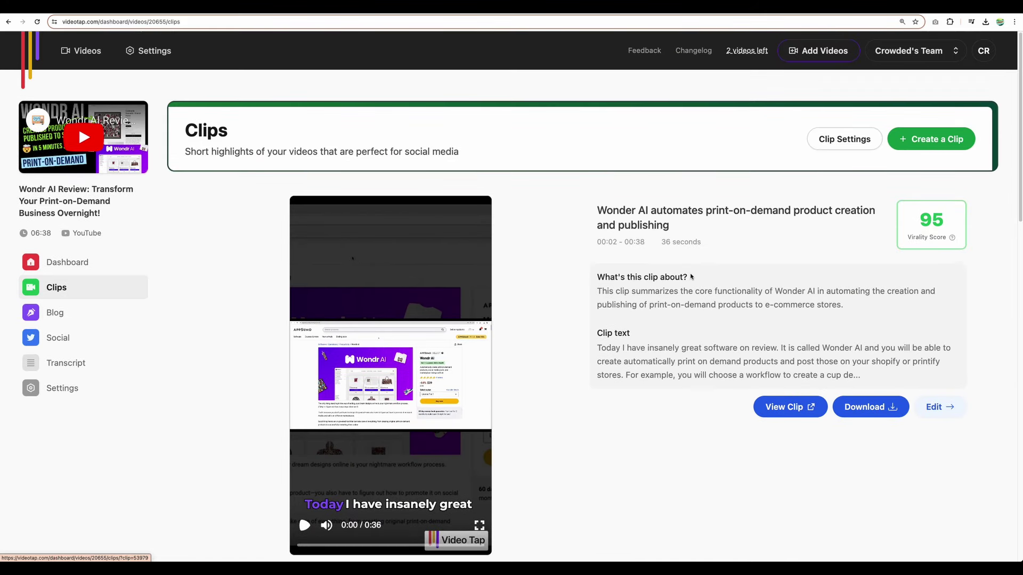
pyautogui.scroll(-5, 689, 277)
pyautogui.scroll(-4, 689, 277)
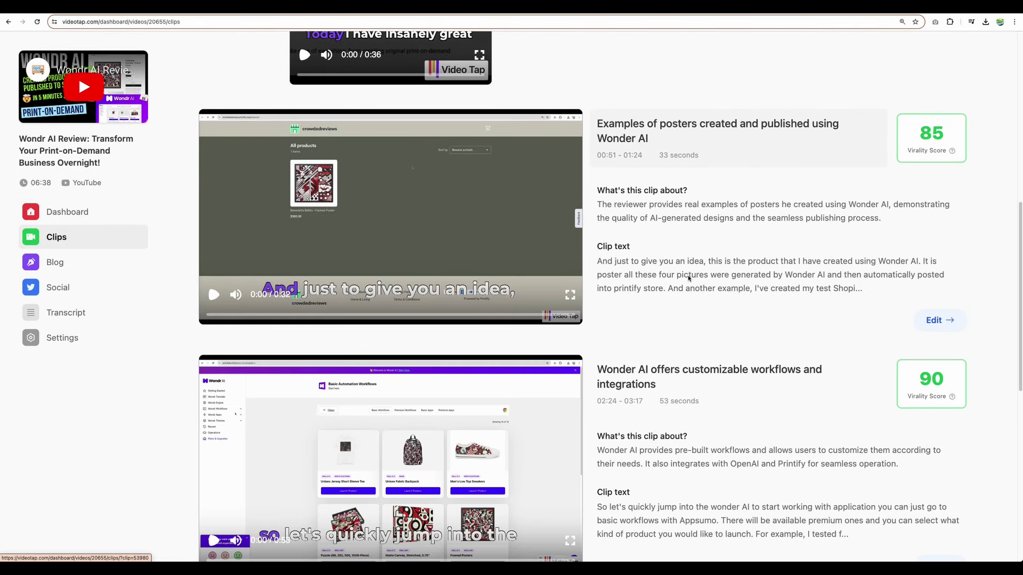
pyautogui.scroll(-4, 689, 277)
pyautogui.scroll(-3, 690, 276)
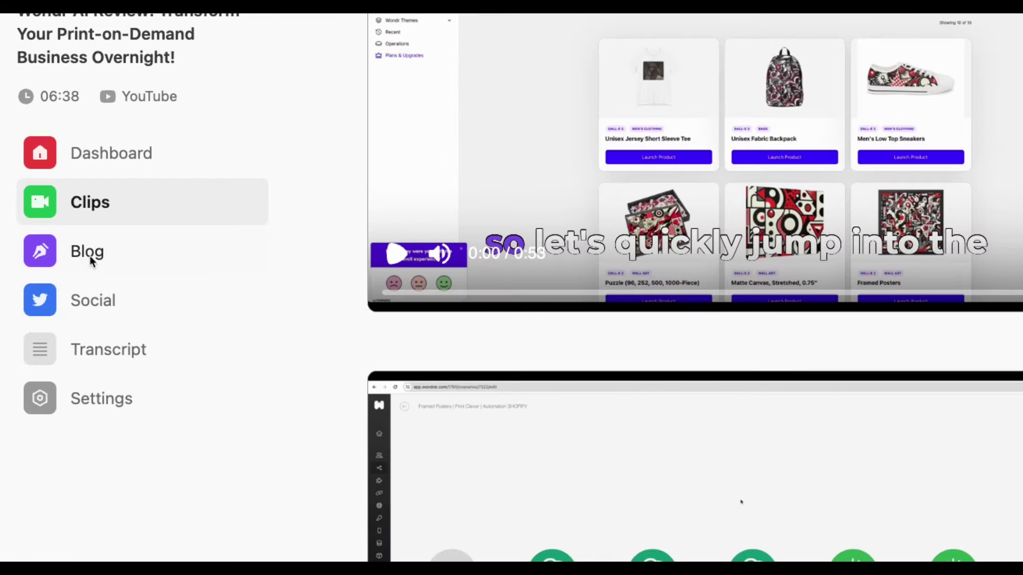
# Open the blog post, start its Spanish translation, and return to the English blog post.
pyautogui.click(90, 256)
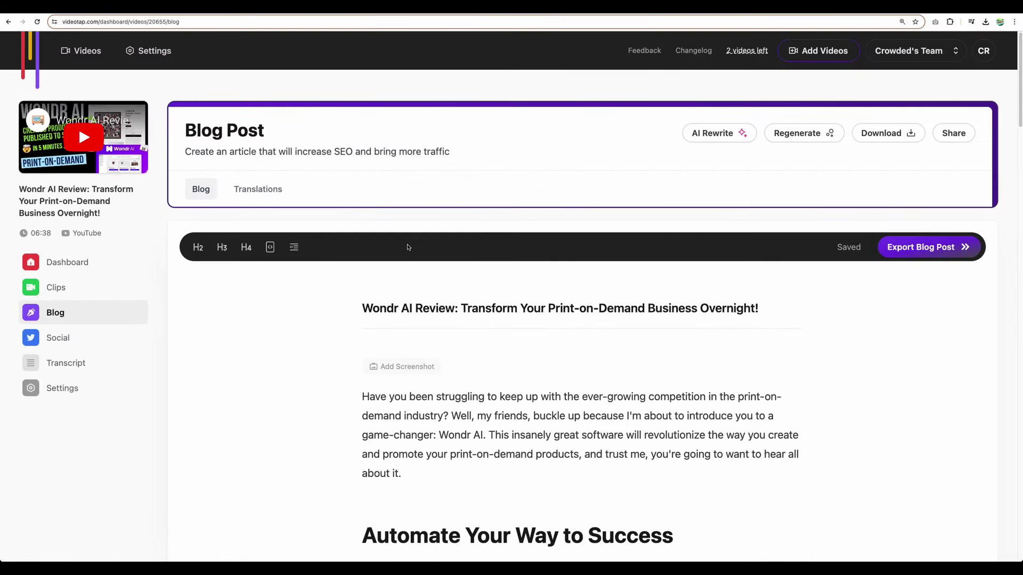
pyautogui.click(257, 137)
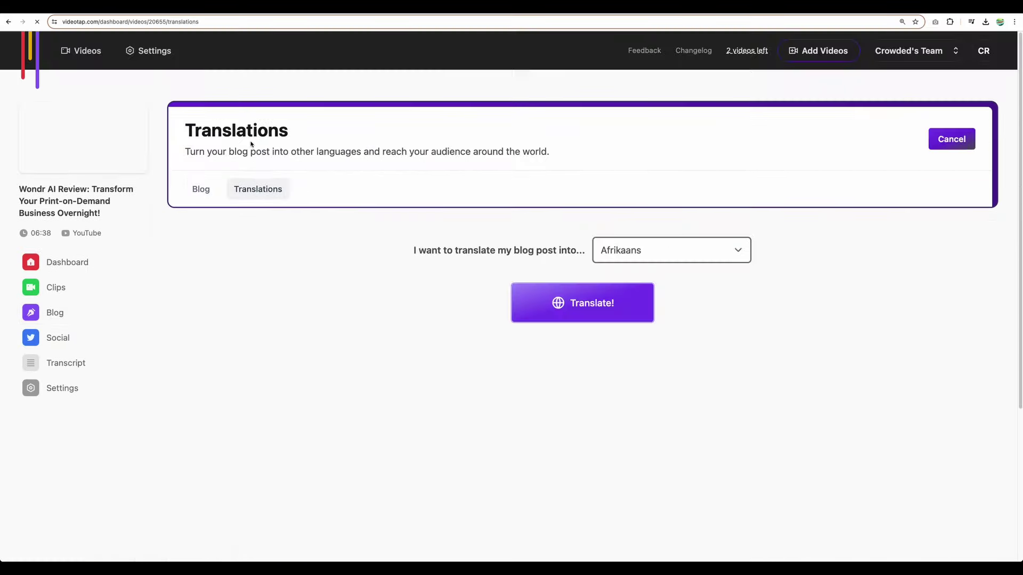
pyautogui.click(667, 250)
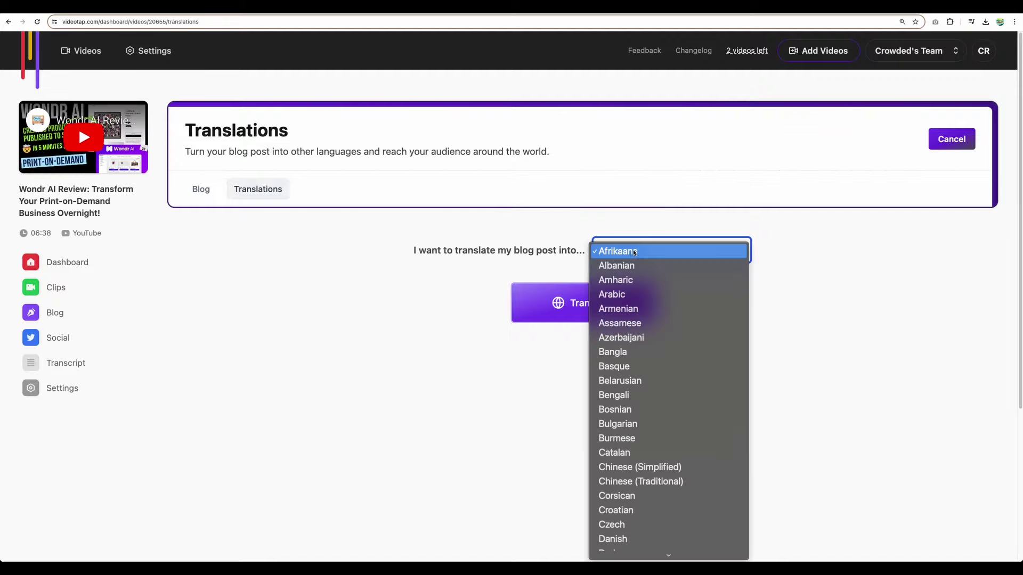
pyautogui.scroll(-15, 634, 360)
pyautogui.scroll(-1, 634, 520)
pyautogui.click(631, 527)
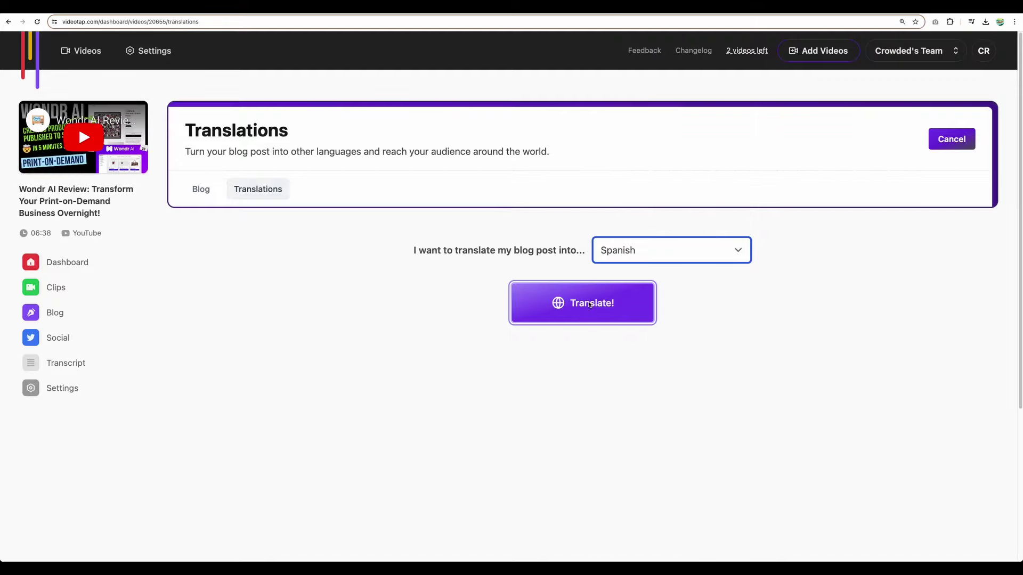
pyautogui.click(499, 311)
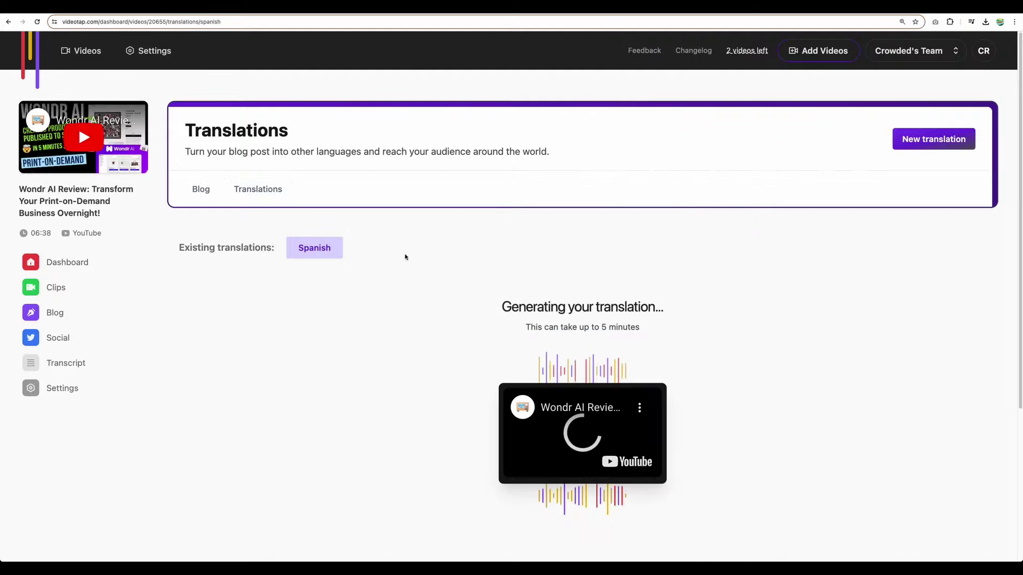
pyautogui.scroll(-2, 408, 272)
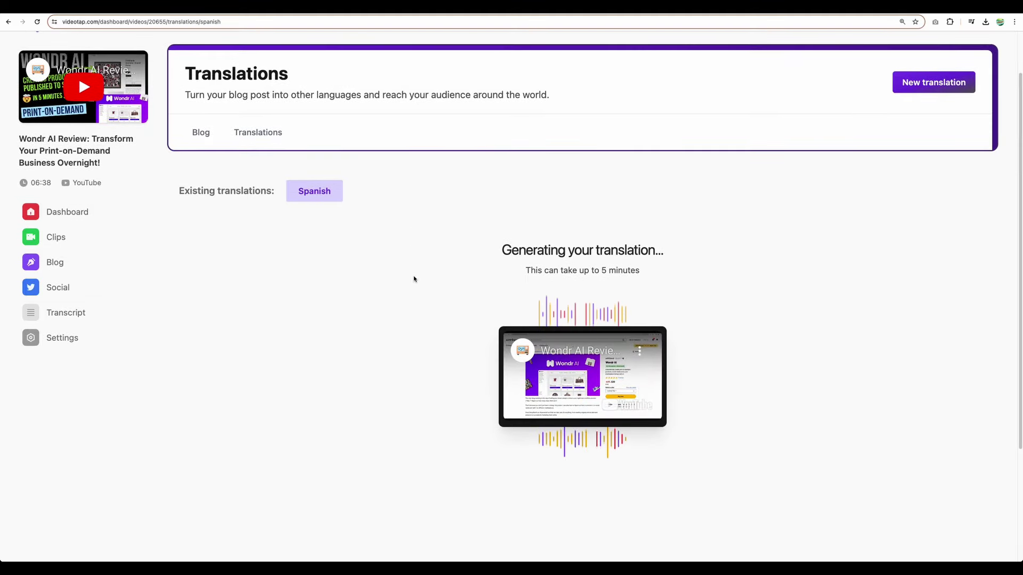
pyautogui.click(201, 133)
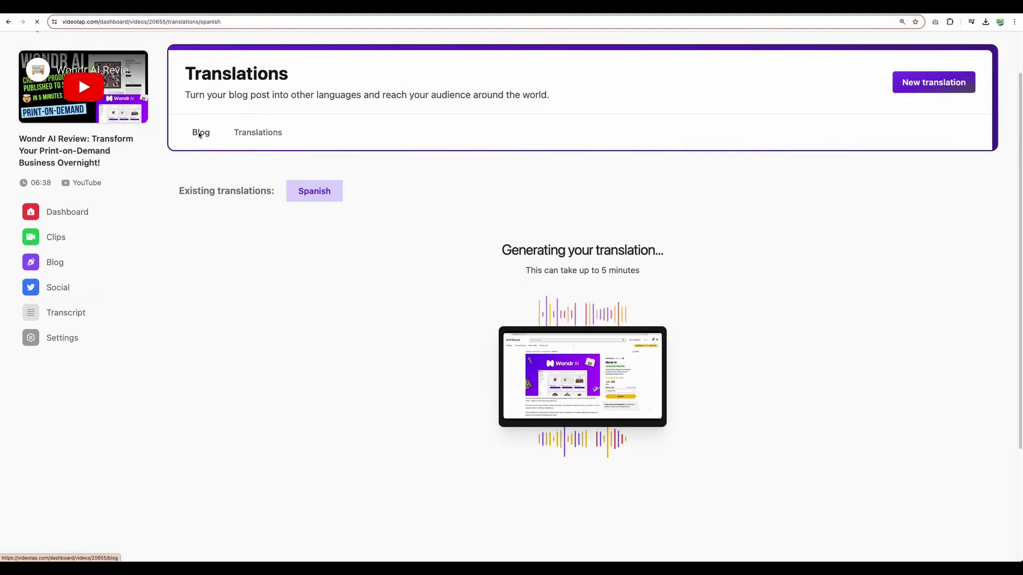
pyautogui.scroll(-1, 518, 332)
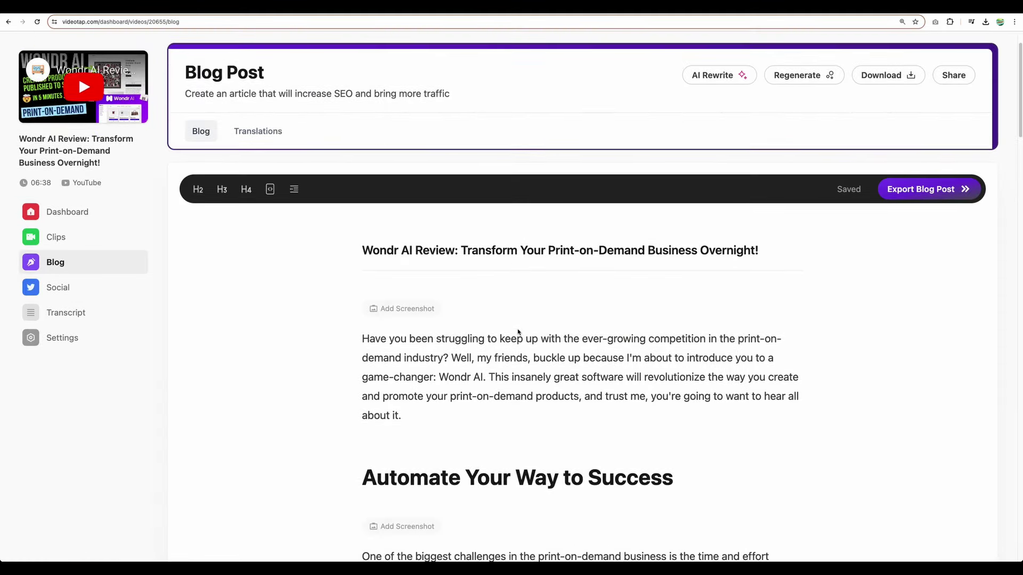
# Insert blog screenshots: frame 0:07 under the title, 3:51 under Automate Your Way to Success.
pyautogui.click(398, 310)
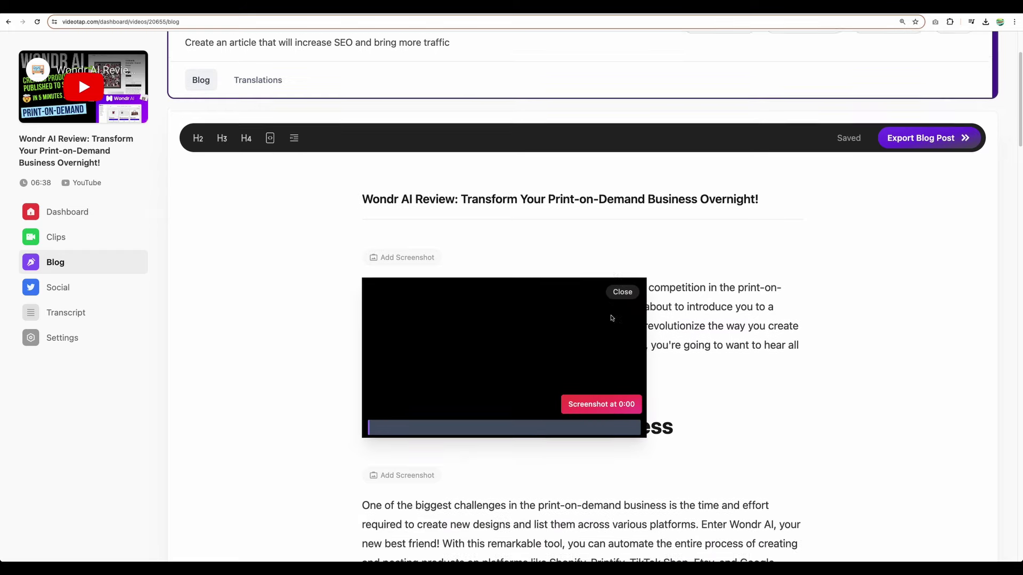
pyautogui.scroll(-2, 614, 317)
pyautogui.click(379, 373)
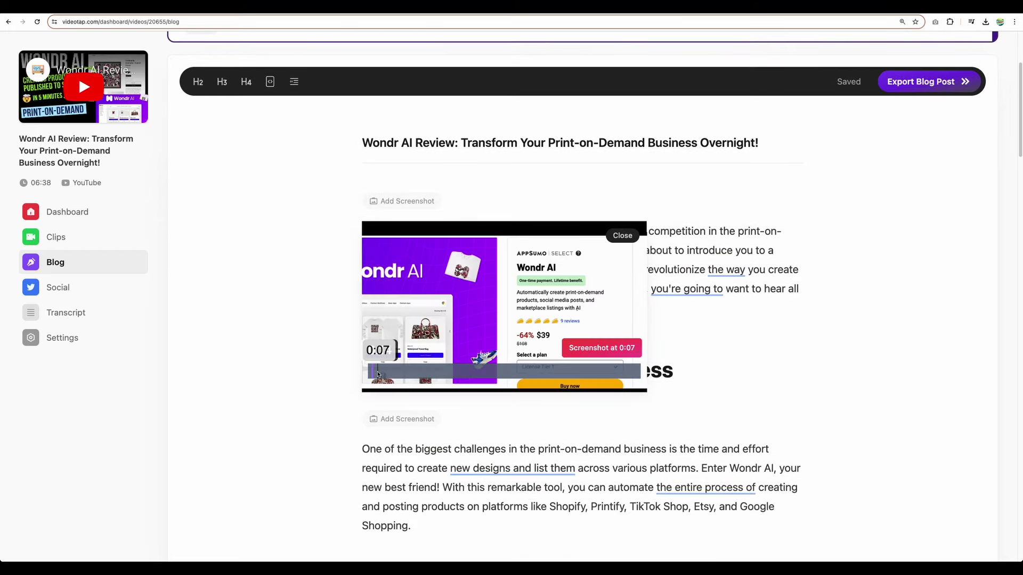
pyautogui.click(596, 349)
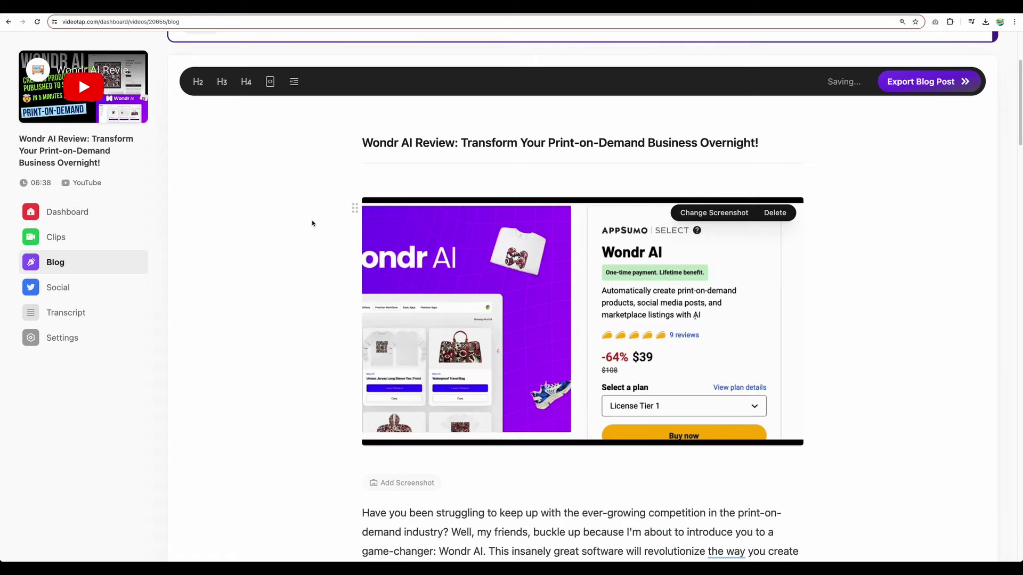
pyautogui.scroll(-5, 312, 223)
pyautogui.scroll(-5, 313, 223)
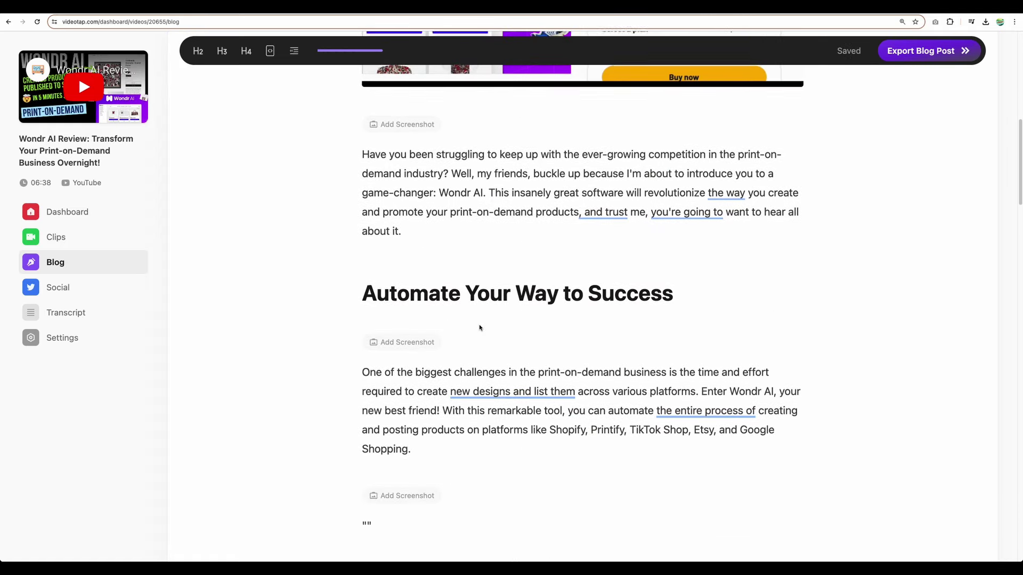
pyautogui.scroll(-1, 480, 327)
pyautogui.click(407, 301)
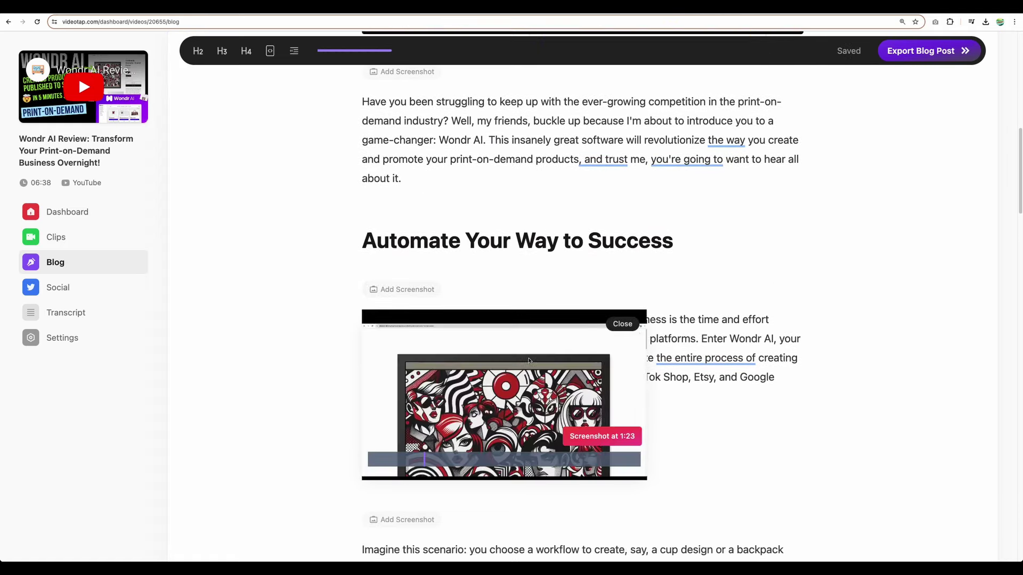
pyautogui.scroll(-1, 529, 360)
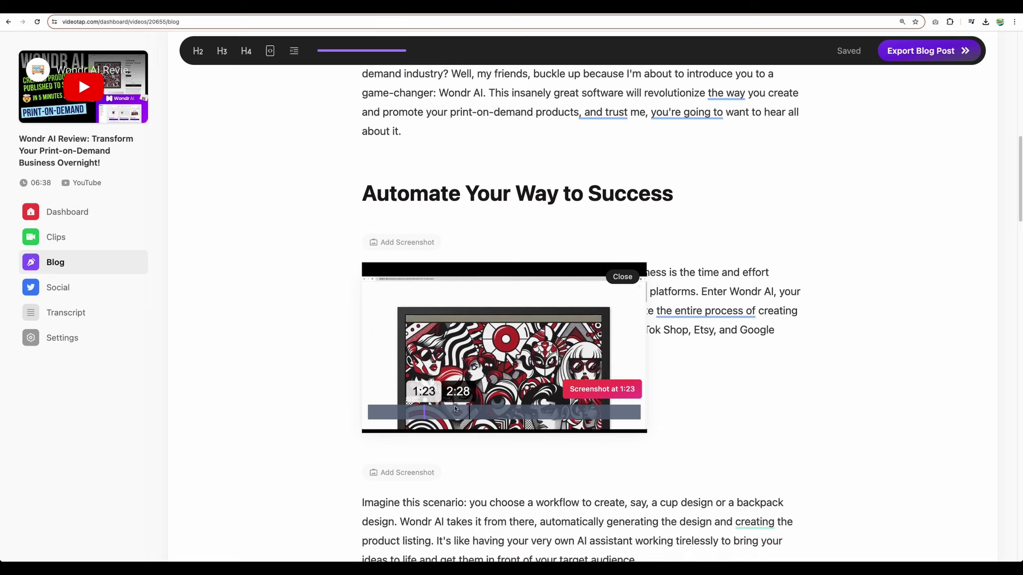
pyautogui.click(526, 412)
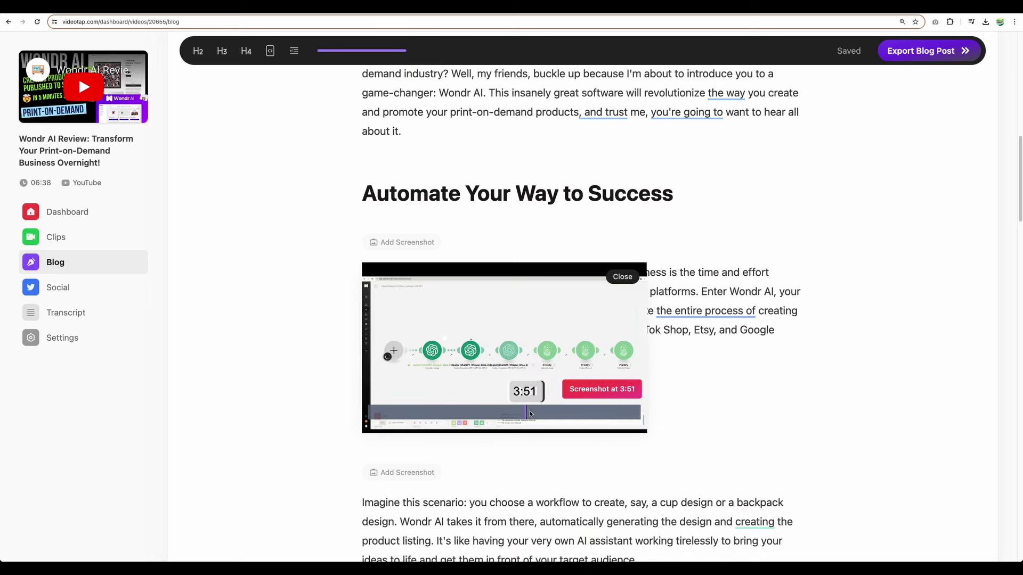
pyautogui.click(601, 388)
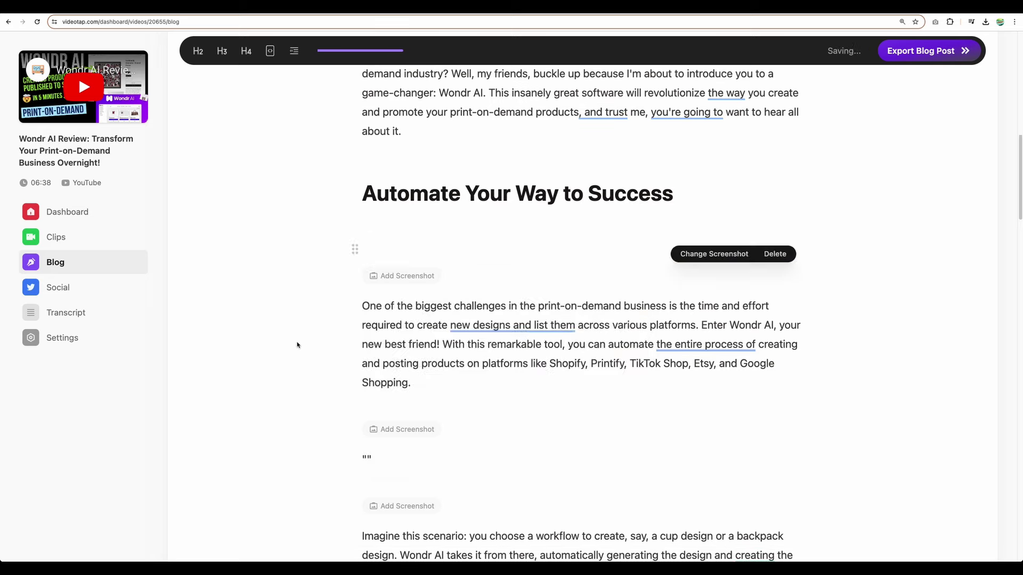
pyautogui.scroll(-3, 325, 350)
pyautogui.scroll(-5, 325, 332)
pyautogui.scroll(-3, 384, 322)
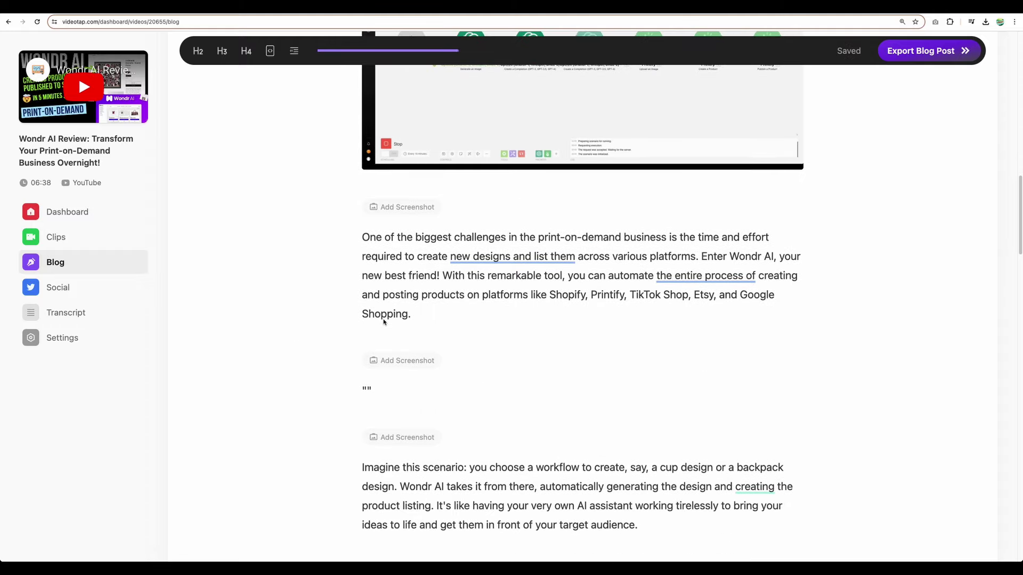
pyautogui.scroll(-4, 384, 321)
pyautogui.scroll(-2, 384, 321)
pyautogui.scroll(-2, 384, 322)
pyautogui.scroll(-3, 383, 321)
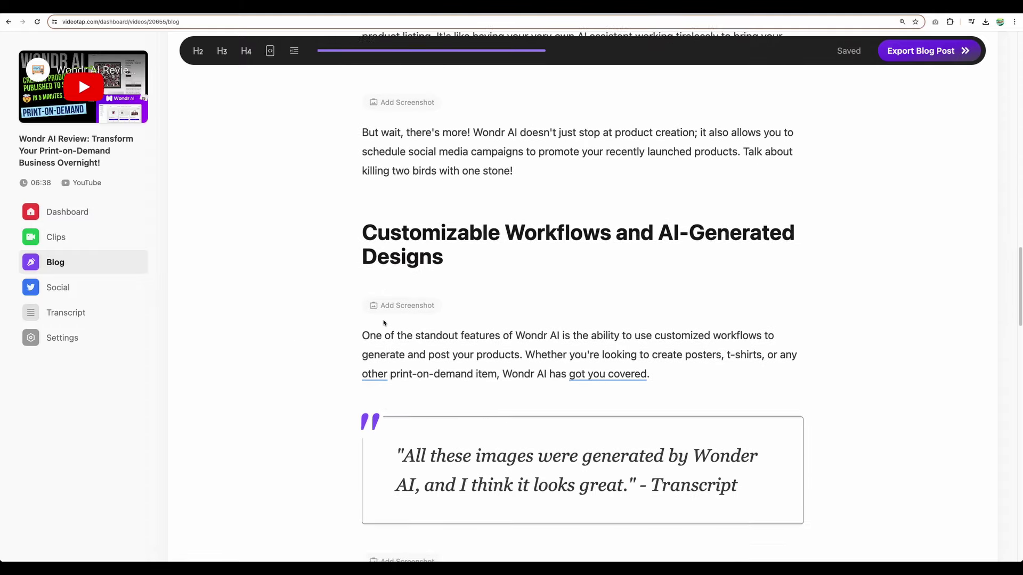
pyautogui.scroll(-5, 384, 321)
pyautogui.scroll(-5, 383, 322)
pyautogui.scroll(-3, 384, 321)
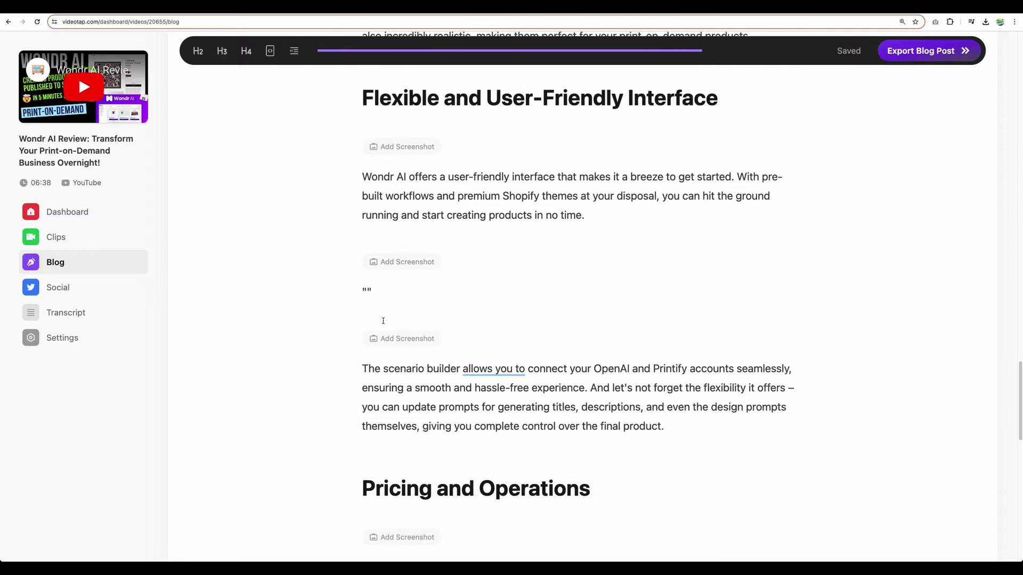
pyautogui.scroll(-6, 384, 321)
pyautogui.scroll(-1, 384, 321)
pyautogui.scroll(-2, 383, 321)
pyautogui.scroll(-3, 384, 321)
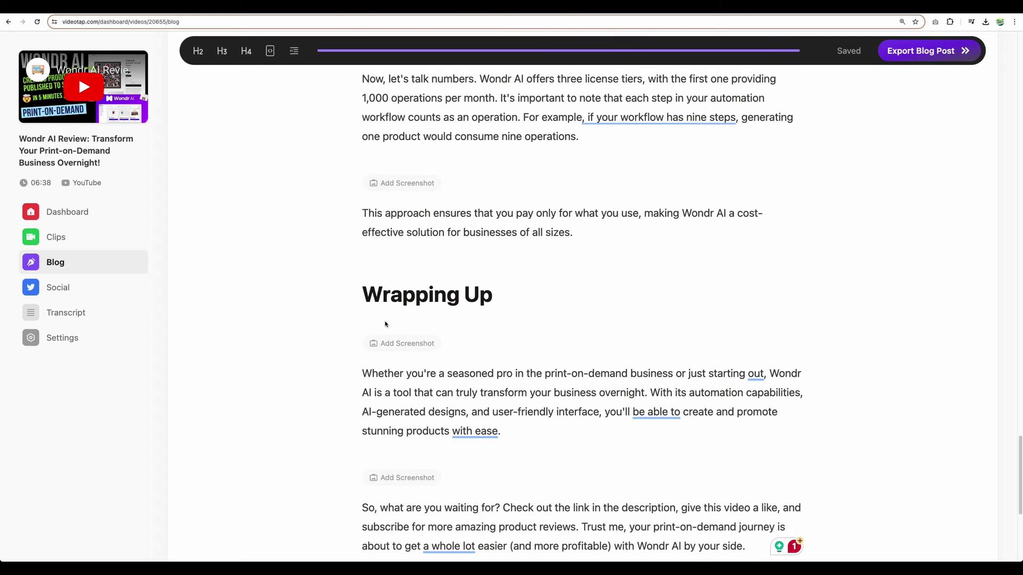
pyautogui.scroll(-3, 385, 321)
pyautogui.scroll(-4, 385, 320)
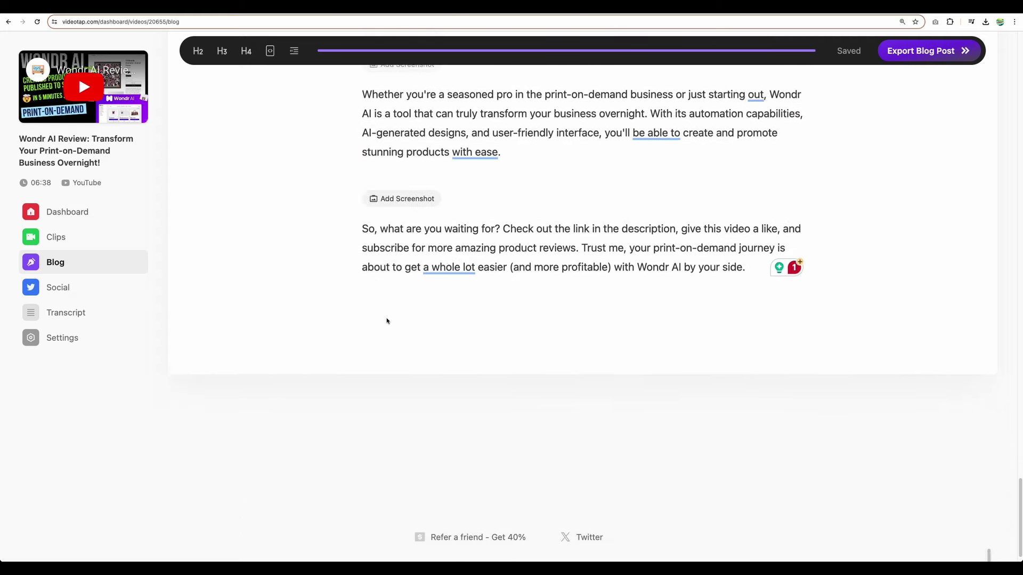
pyautogui.scroll(-1, 387, 322)
pyautogui.scroll(5, 387, 322)
pyautogui.scroll(2, 387, 322)
pyautogui.scroll(2, 387, 322)
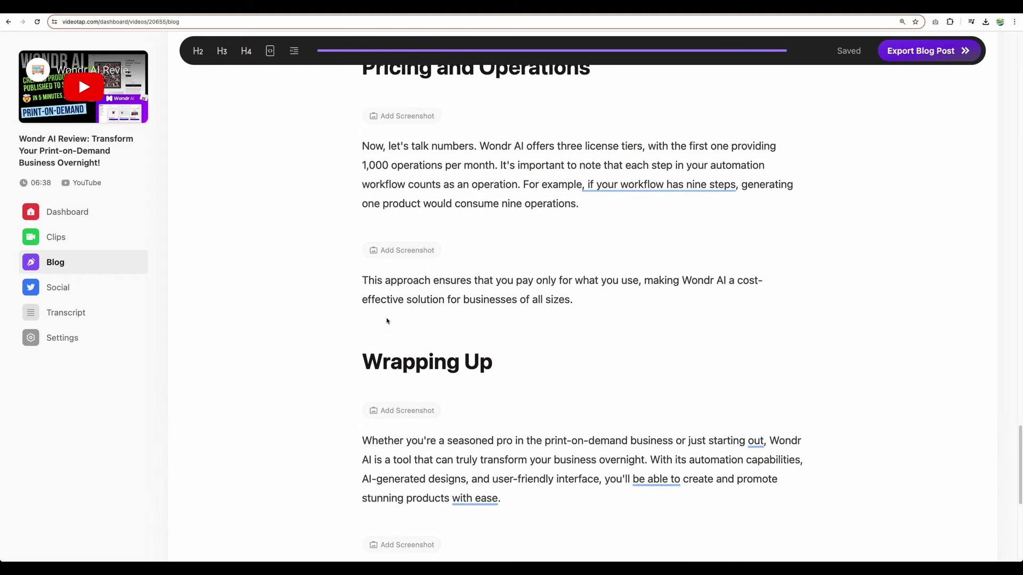
pyautogui.scroll(1, 387, 321)
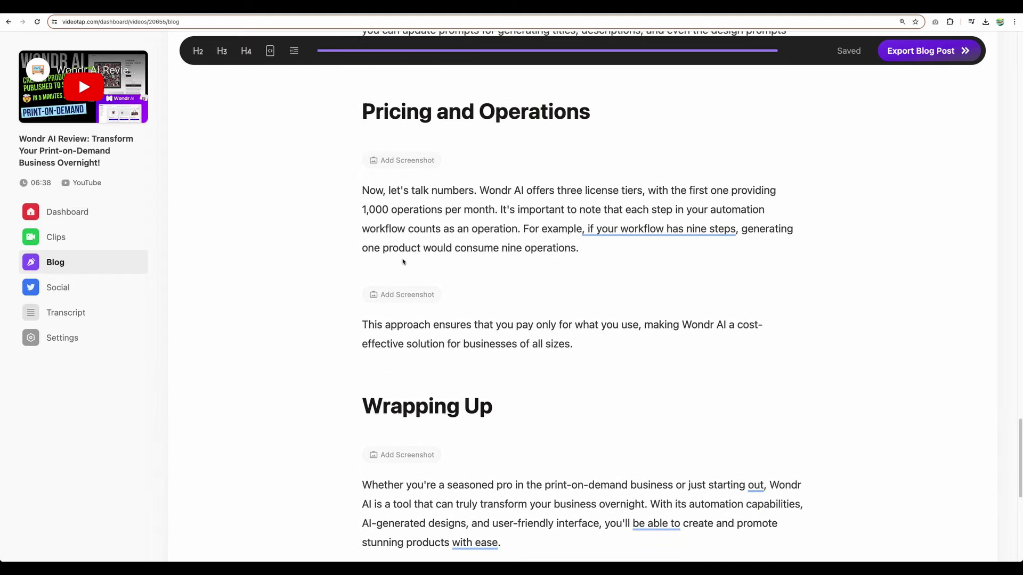
pyautogui.scroll(1, 403, 262)
# On the Social page, send the first suggested Wondr AI tweet to Twitter.
pyautogui.click(72, 286)
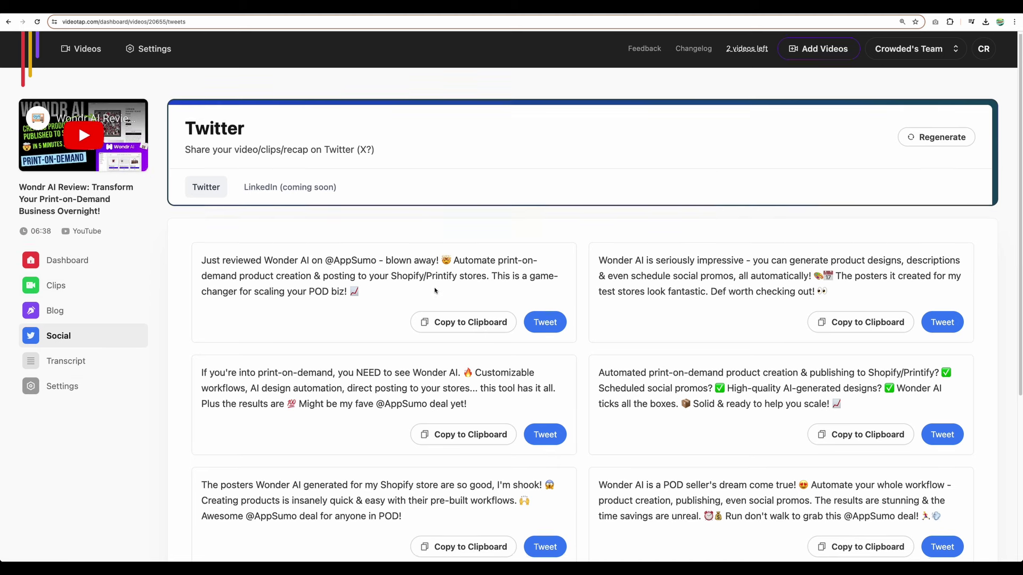
pyautogui.scroll(-3, 436, 291)
pyautogui.scroll(-2, 436, 291)
pyautogui.scroll(2, 435, 291)
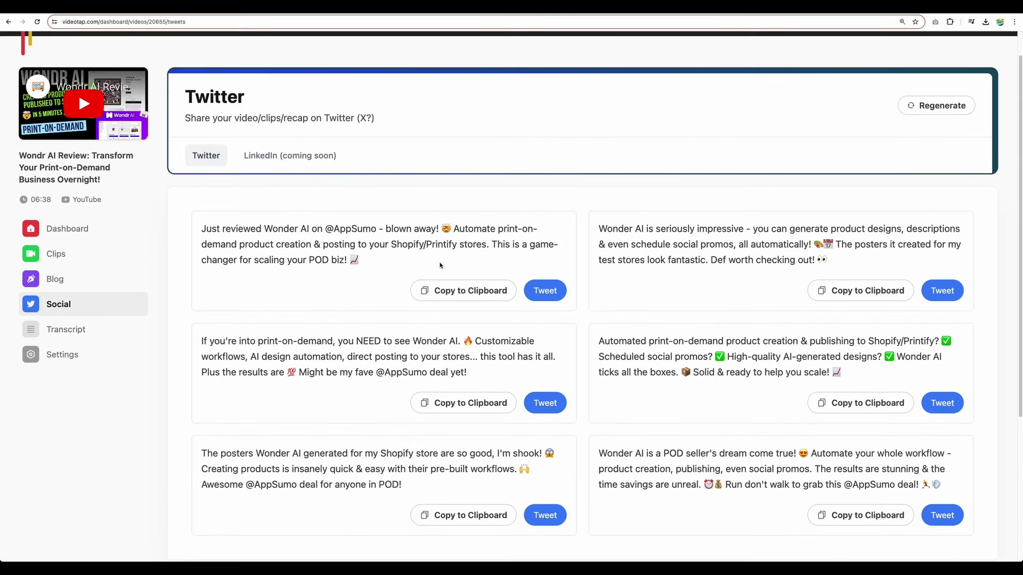
pyautogui.moveTo(201, 171); pyautogui.dragTo(275, 185)
pyautogui.moveTo(276, 246); pyautogui.dragTo(380, 266)
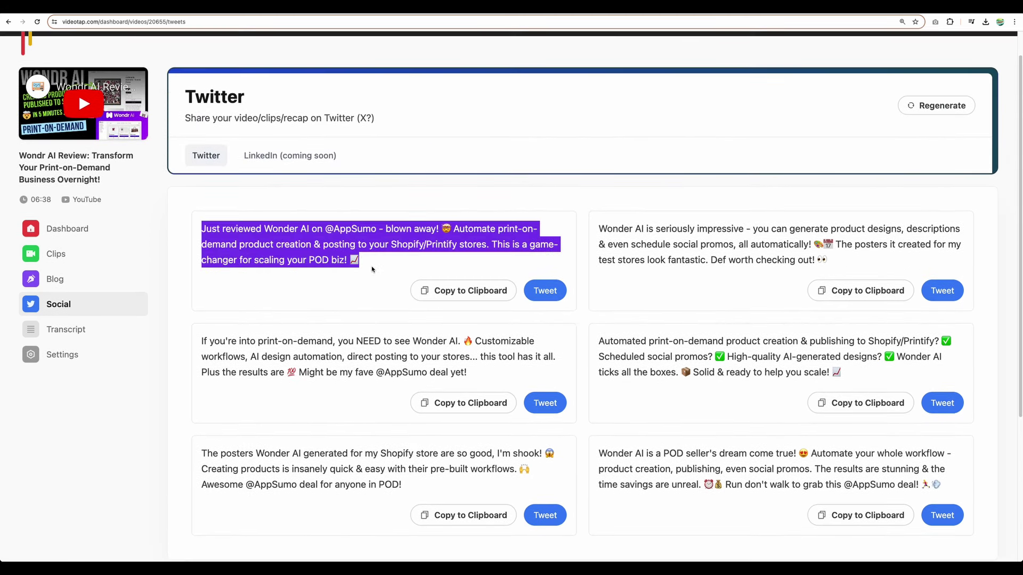
pyautogui.click(380, 267)
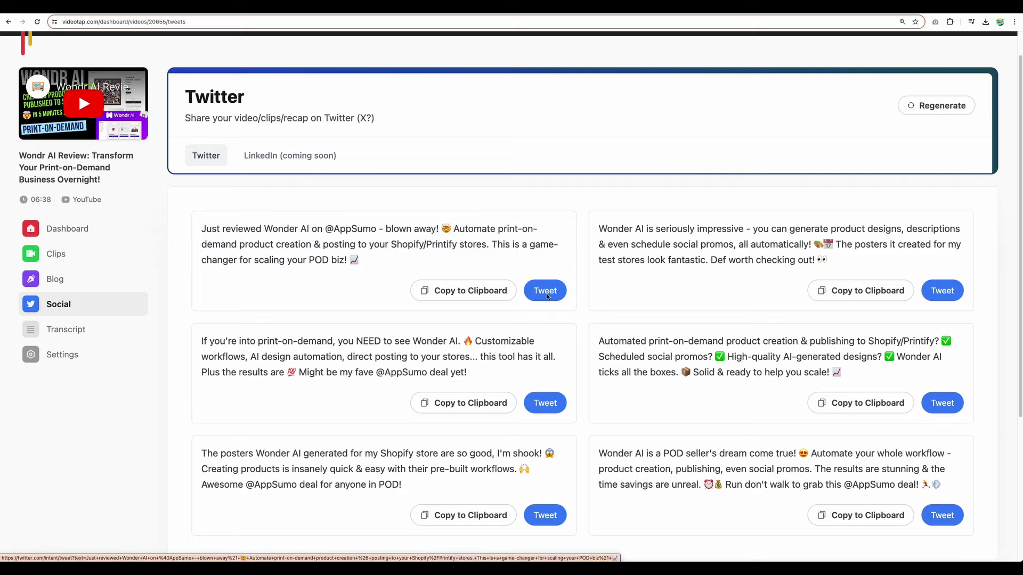
pyautogui.click(547, 294)
pyautogui.write('changer for scaling your POD biz! 📈')
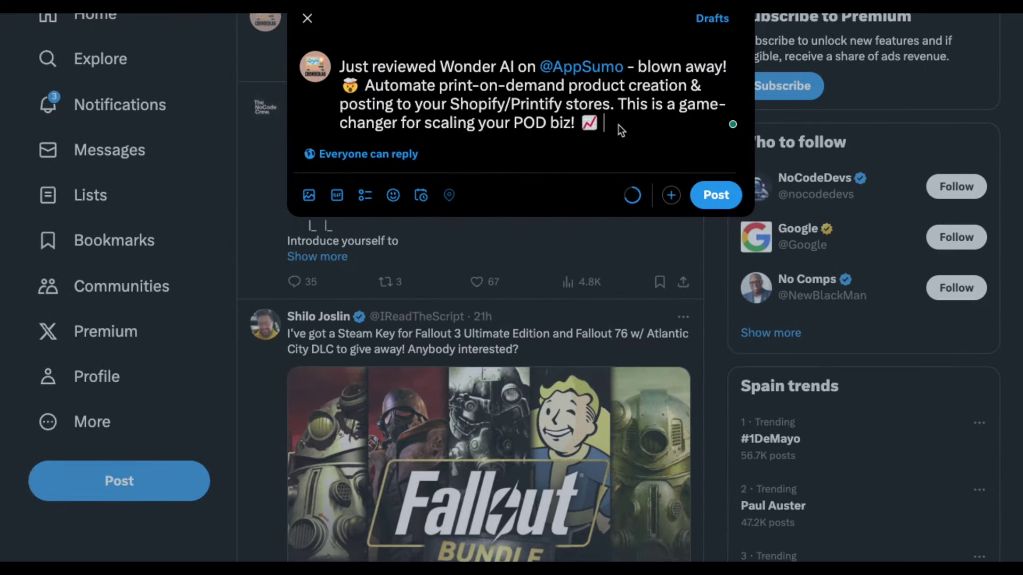
pyautogui.write('Get it here')
# Paste the Wondr AI deal link into the tweet, publish it, and return to Video Tap.
pyautogui.write('go.crowdedlab.com/wondr-ai')
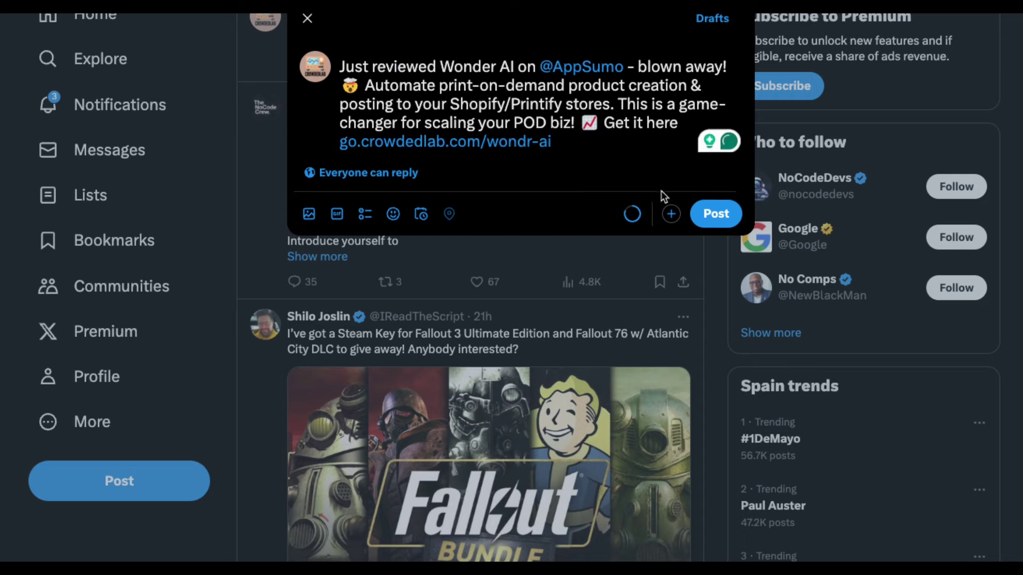
pyautogui.click(716, 196)
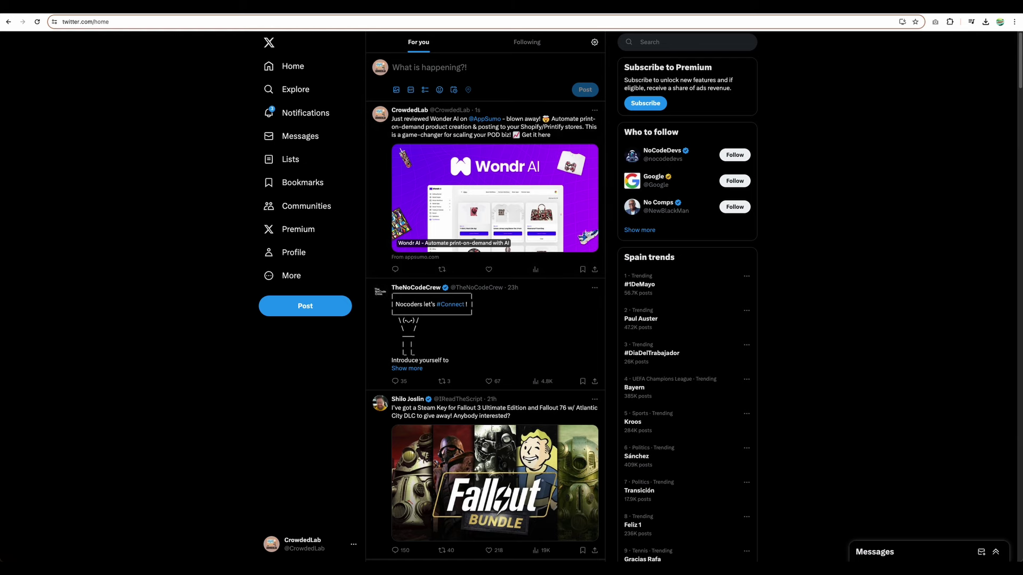
pyautogui.hotkey('ctrl', 'Tab')
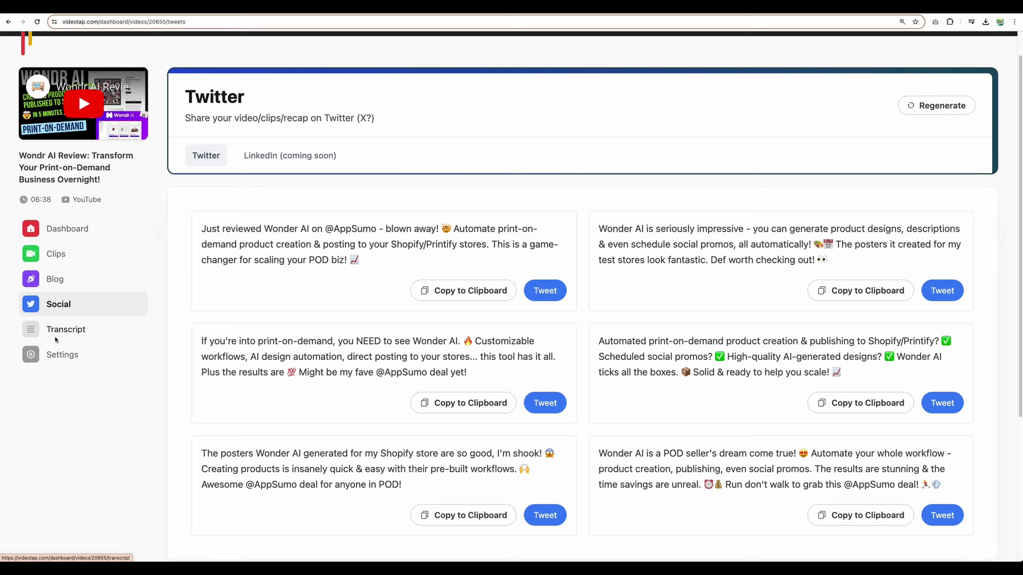
pyautogui.scroll(-2, 263, 327)
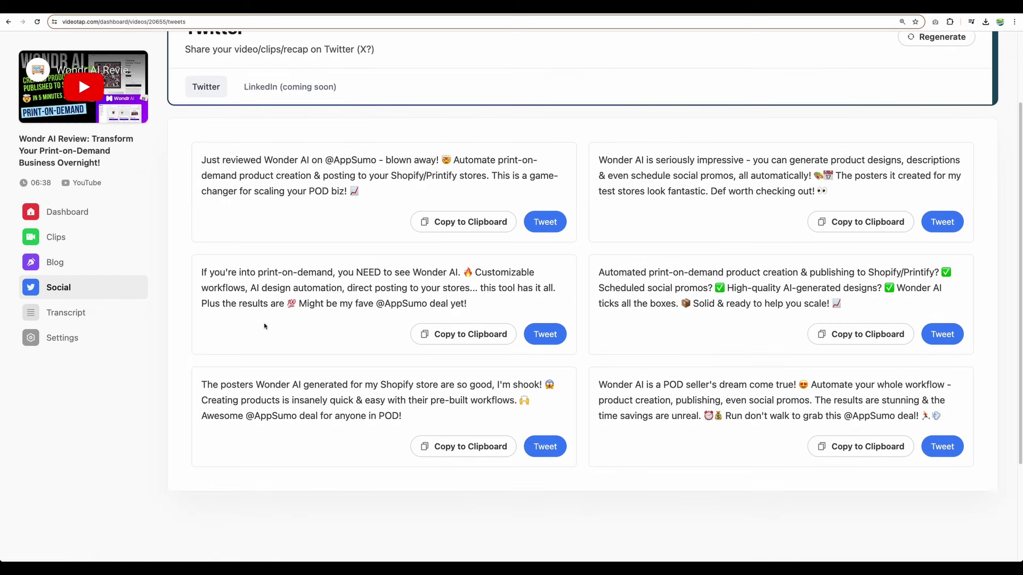
# Open the Transcript page for the Wondr AI review video.
pyautogui.click(70, 313)
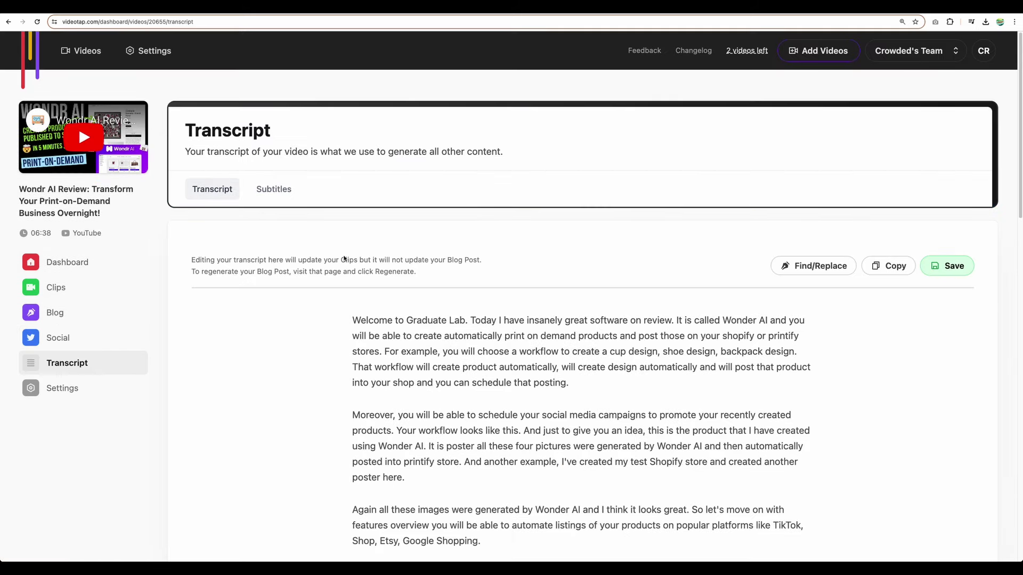
pyautogui.scroll(-10, 369, 262)
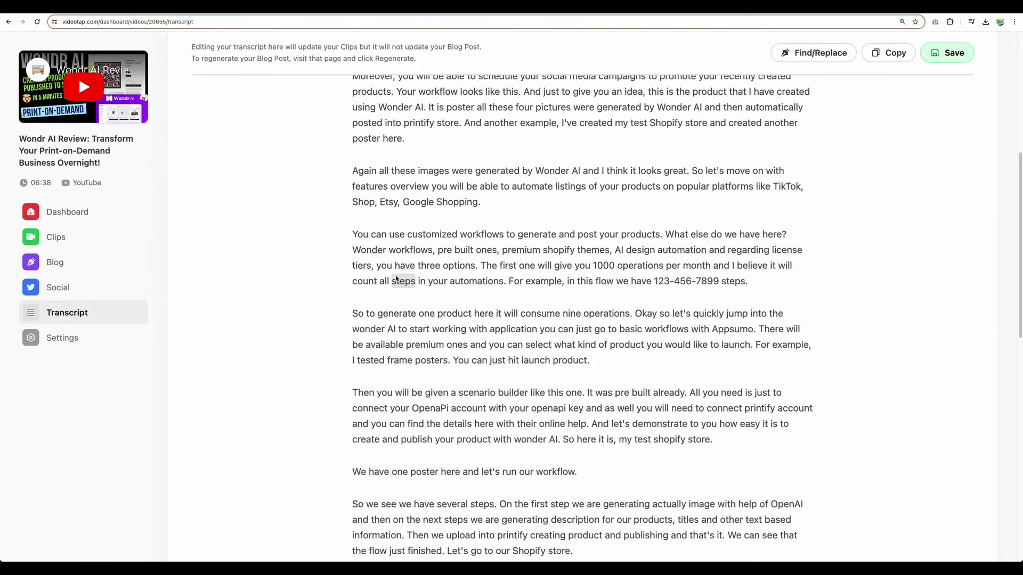
pyautogui.scroll(-8, 397, 278)
pyautogui.scroll(3, 694, 174)
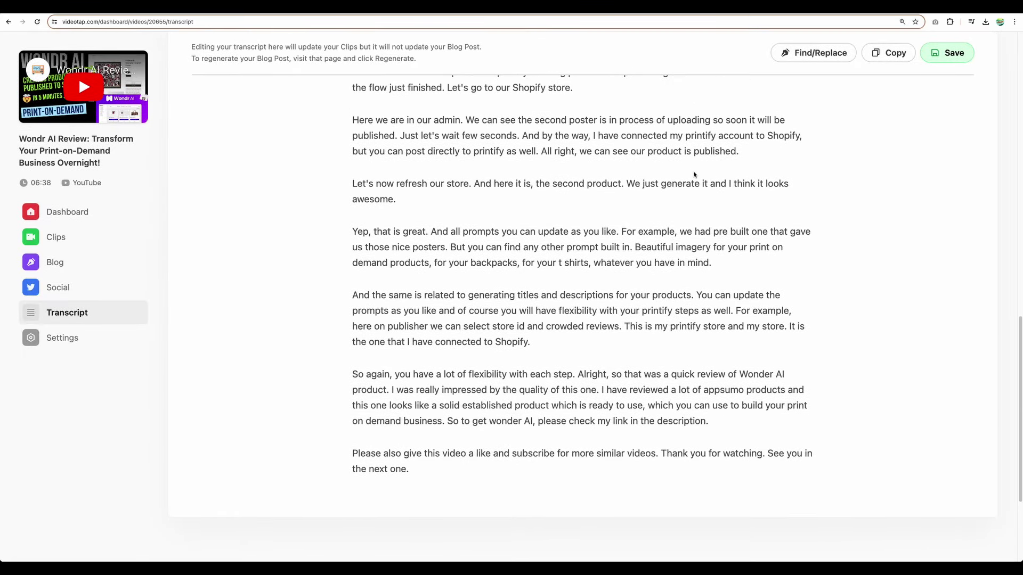
pyautogui.scroll(8, 694, 173)
pyautogui.scroll(2, 694, 173)
pyautogui.scroll(-5, 572, 202)
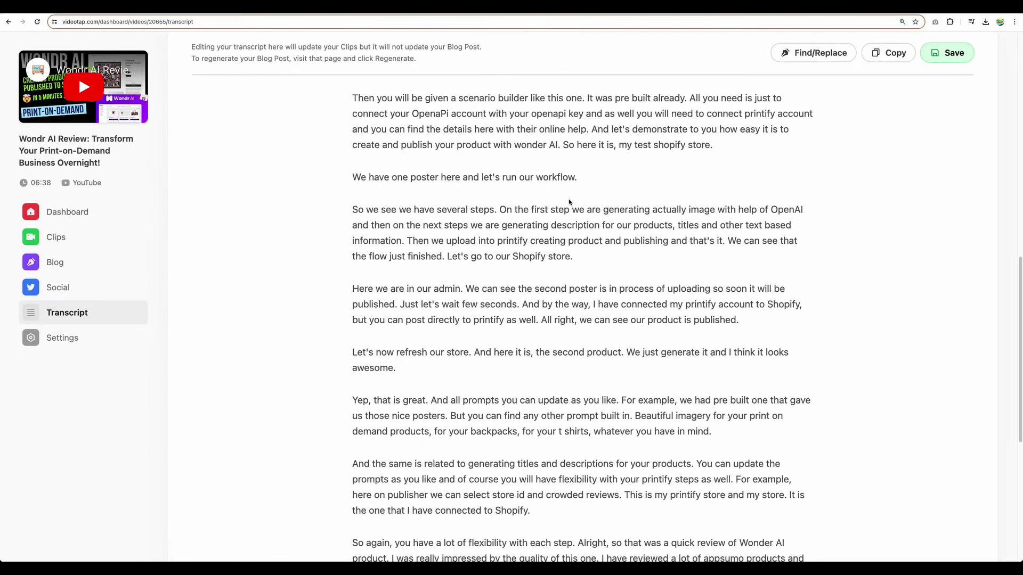
pyautogui.scroll(-6, 564, 205)
pyautogui.scroll(15, 564, 205)
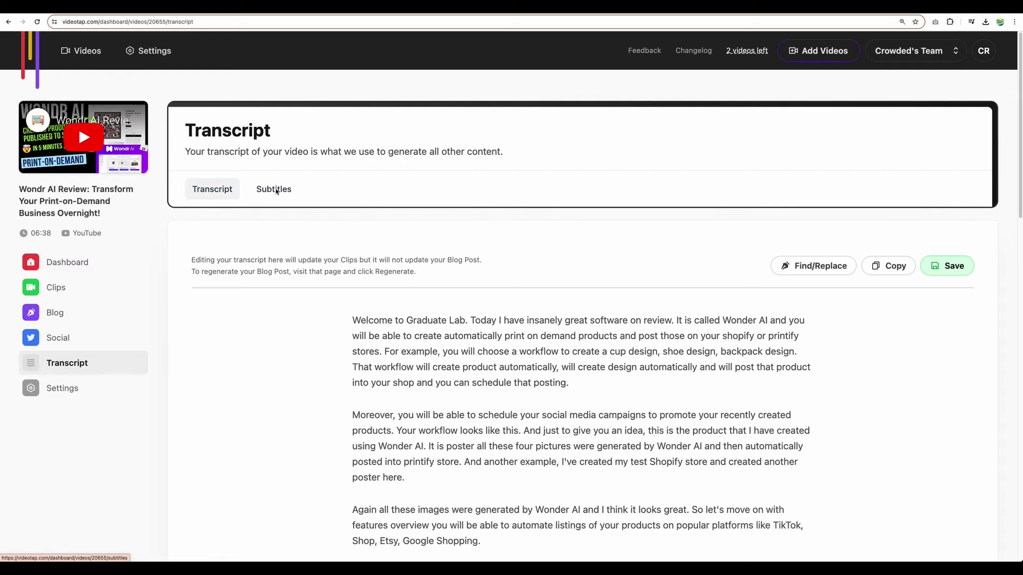
# View the generated subtitles and switch them to SRT format.
pyautogui.click(274, 188)
pyautogui.scroll(-3, 333, 317)
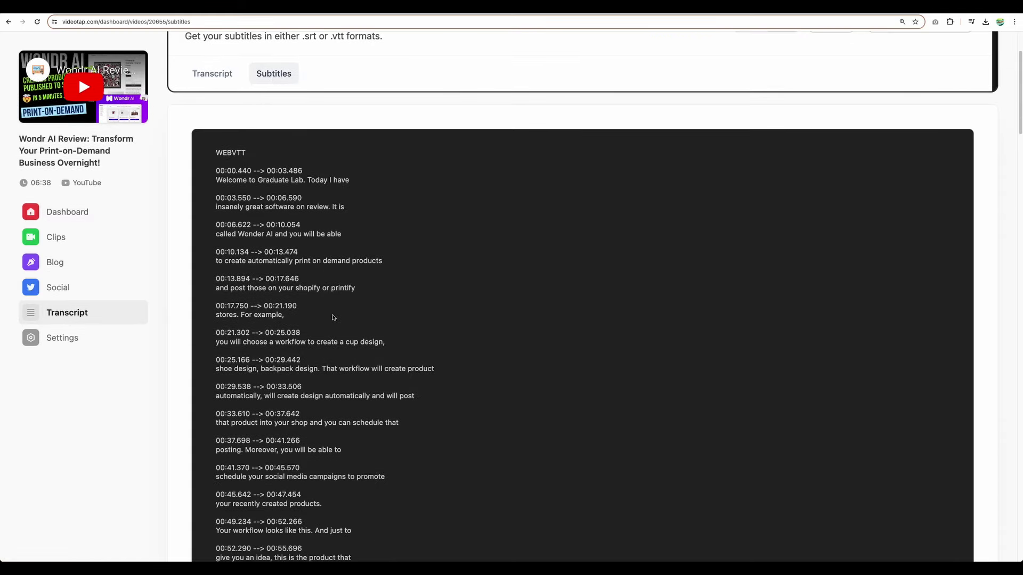
pyautogui.scroll(-3, 334, 316)
pyautogui.scroll(-3, 334, 317)
pyautogui.scroll(8, 333, 316)
pyautogui.scroll(-1, 436, 279)
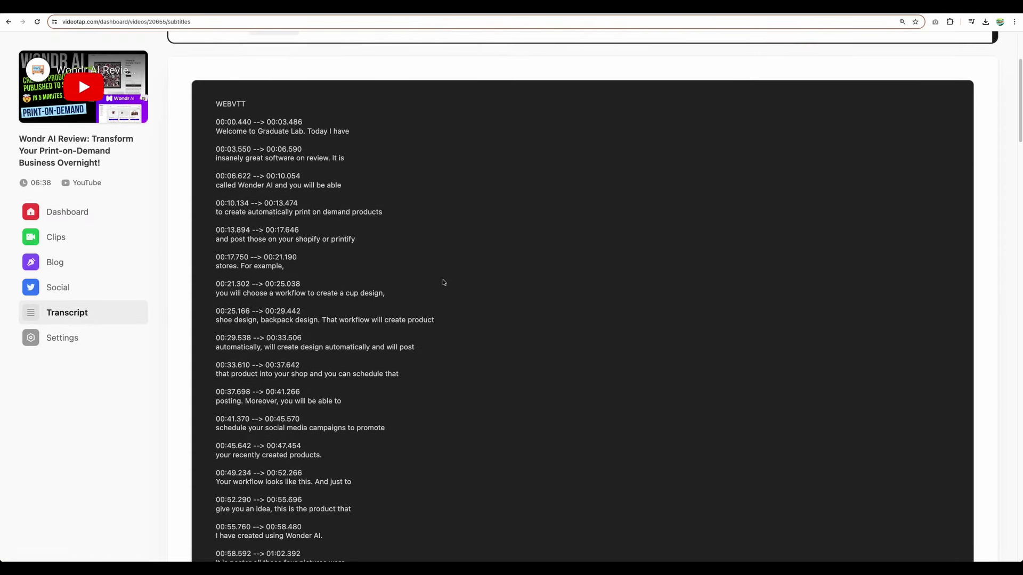
pyautogui.scroll(5, 432, 281)
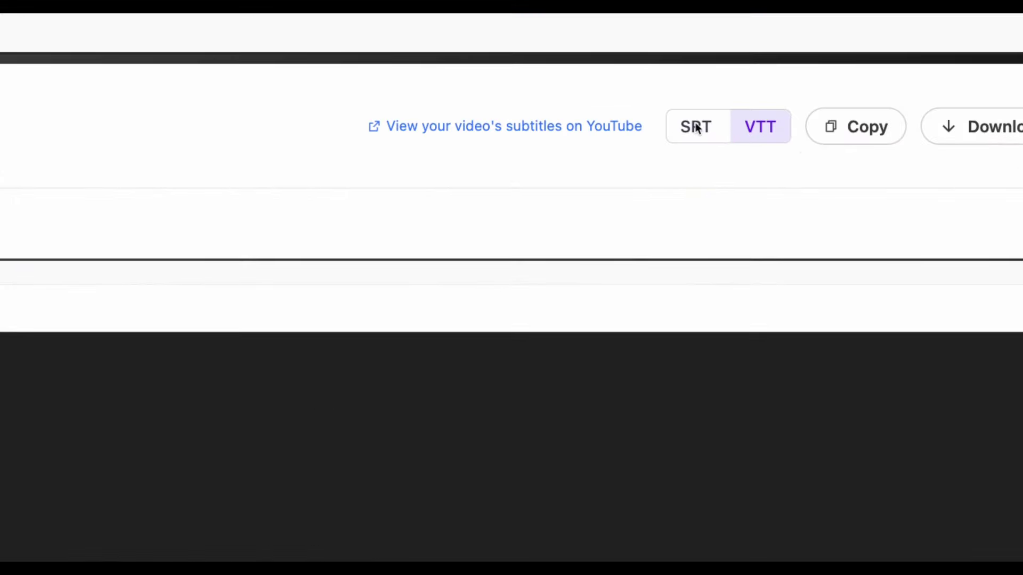
pyautogui.click(751, 139)
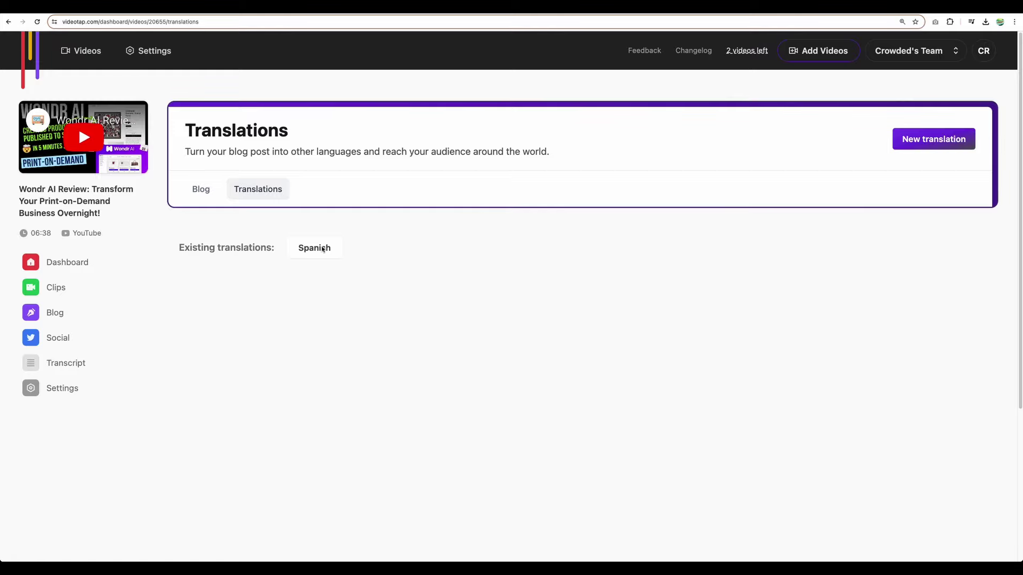
# Open the existing Spanish translation of the Wondr AI blog post.
pyautogui.click(314, 247)
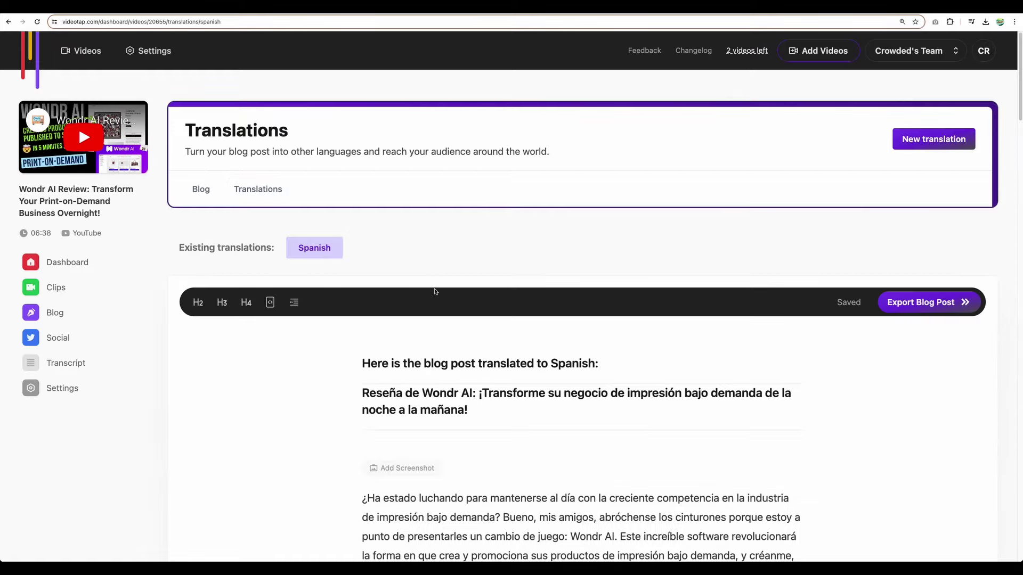
pyautogui.scroll(-3, 458, 298)
pyautogui.scroll(-1, 460, 298)
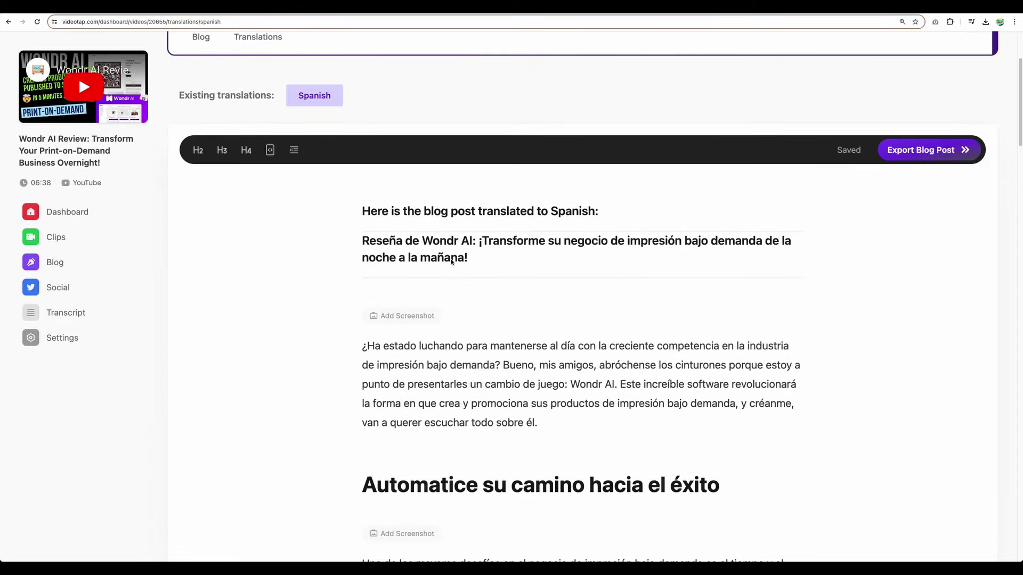
pyautogui.scroll(-3, 514, 256)
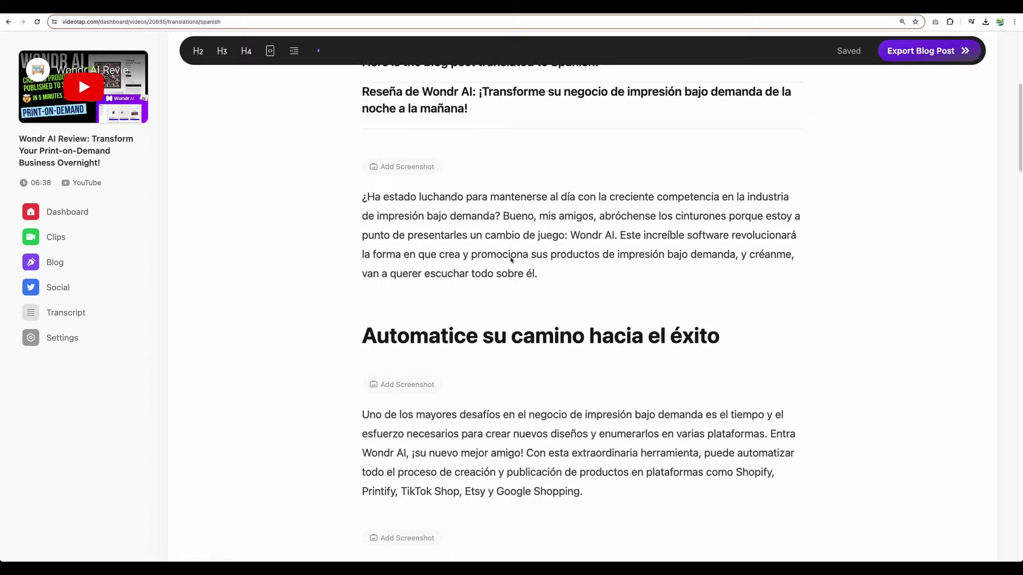
pyautogui.scroll(-5, 515, 256)
pyautogui.scroll(-4, 513, 261)
pyautogui.scroll(-4, 512, 261)
pyautogui.scroll(-4, 513, 261)
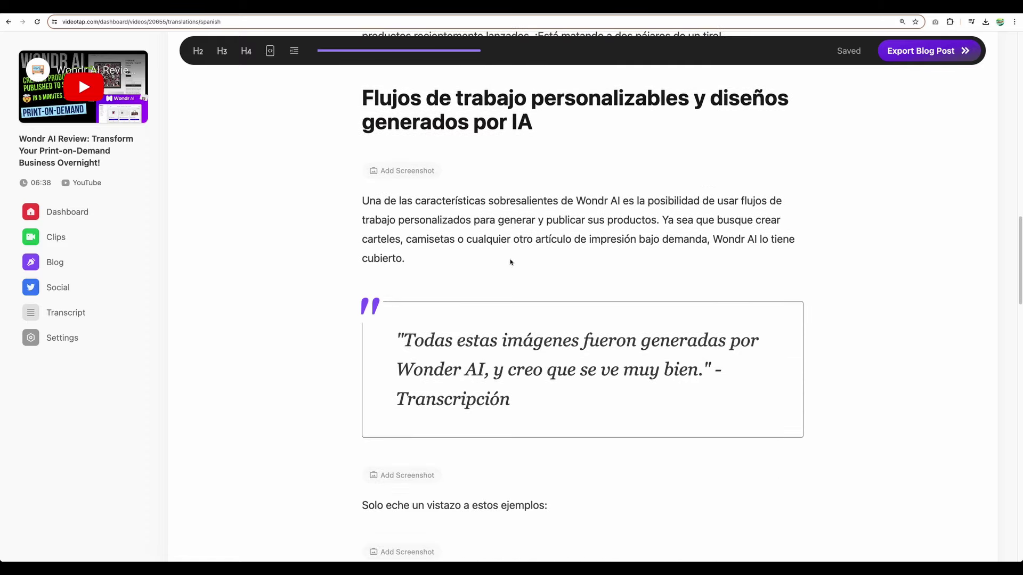
pyautogui.scroll(-3, 512, 261)
pyautogui.scroll(-3, 510, 262)
pyautogui.scroll(2, 511, 262)
pyautogui.scroll(2, 510, 263)
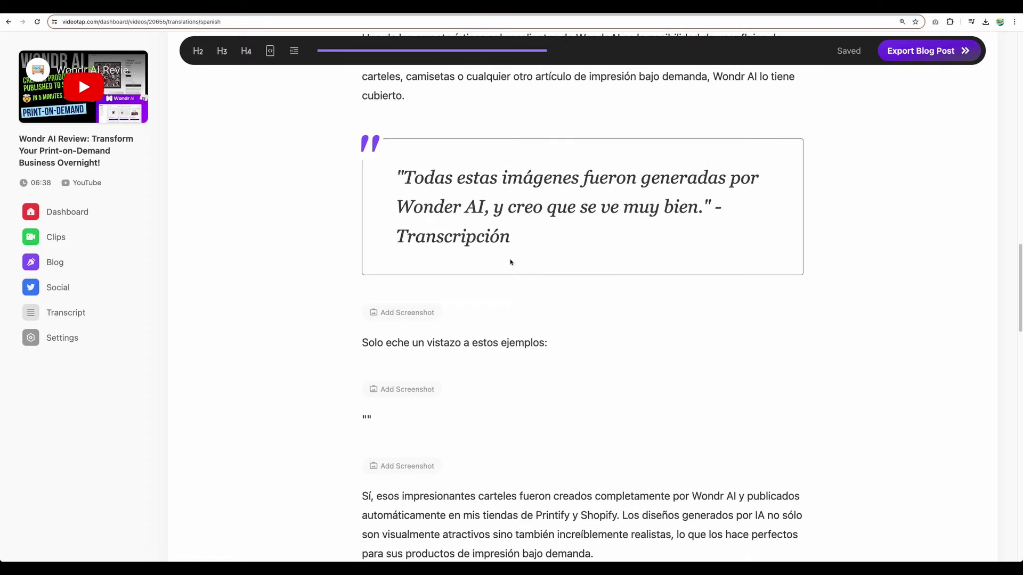
pyautogui.scroll(-3, 510, 263)
pyautogui.scroll(-2, 511, 262)
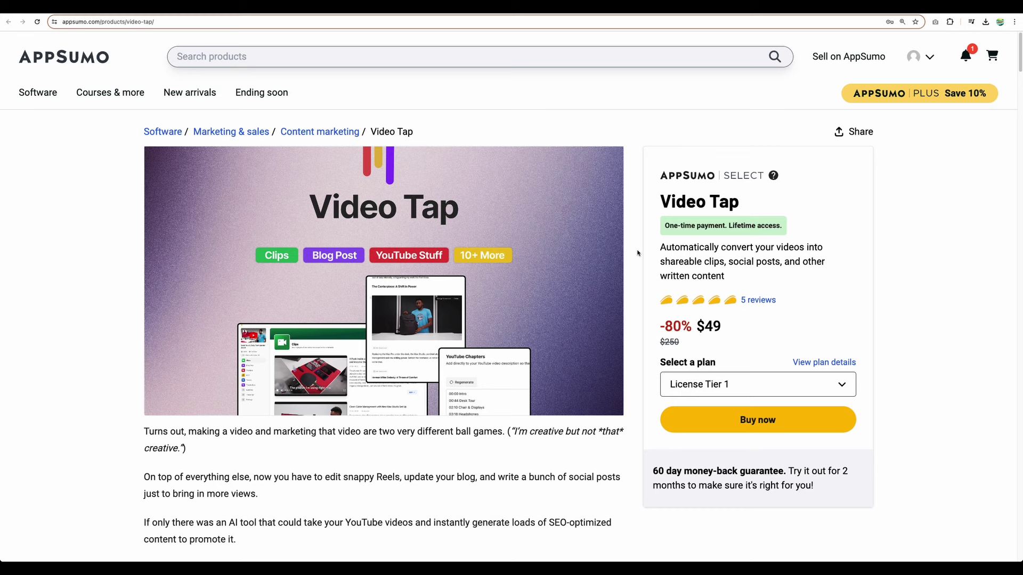
pyautogui.scroll(-5, 638, 253)
pyautogui.scroll(-3, 627, 260)
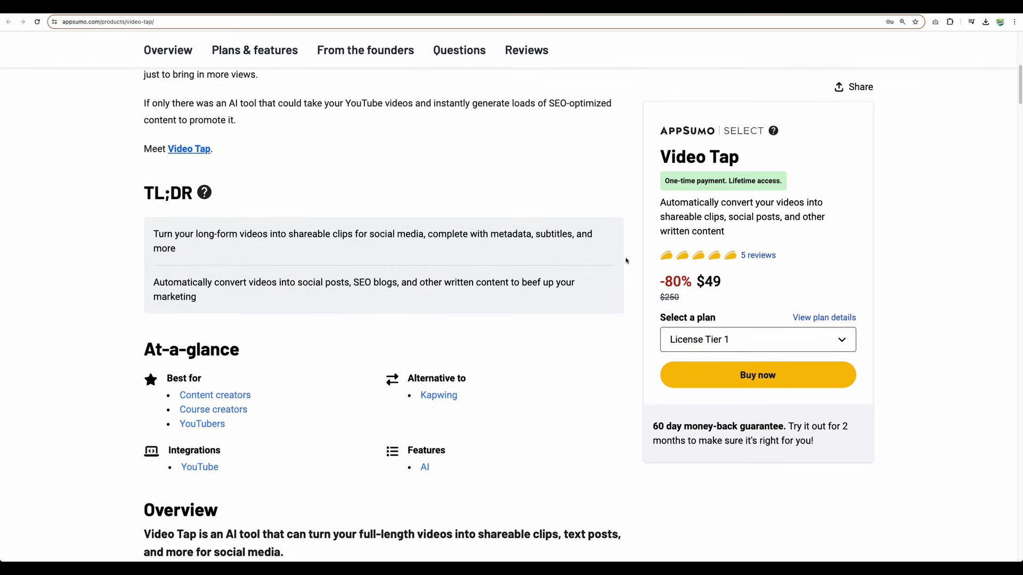
pyautogui.scroll(-3, 626, 260)
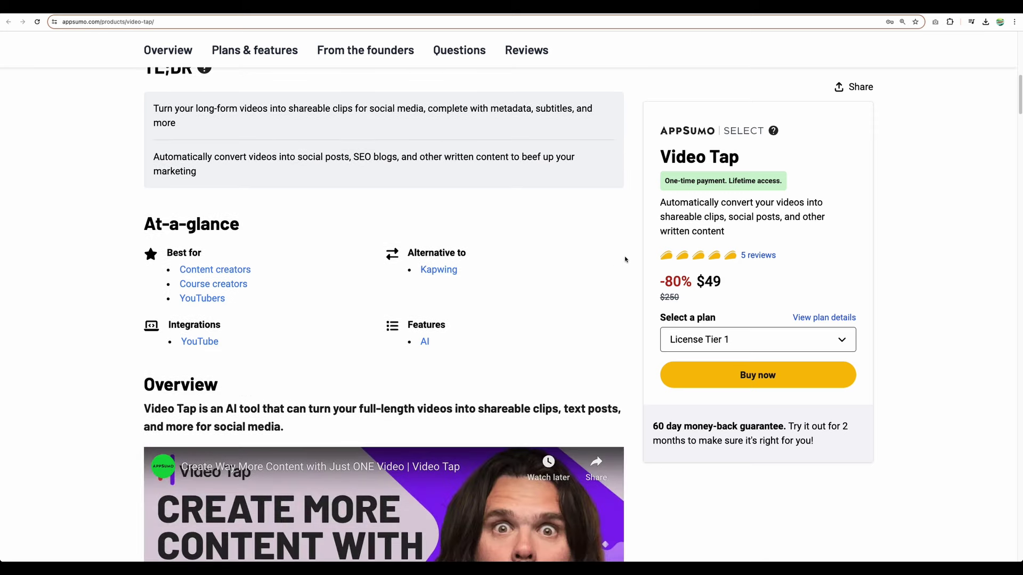
pyautogui.scroll(-4, 626, 258)
pyautogui.scroll(-3, 626, 259)
pyautogui.scroll(-5, 632, 260)
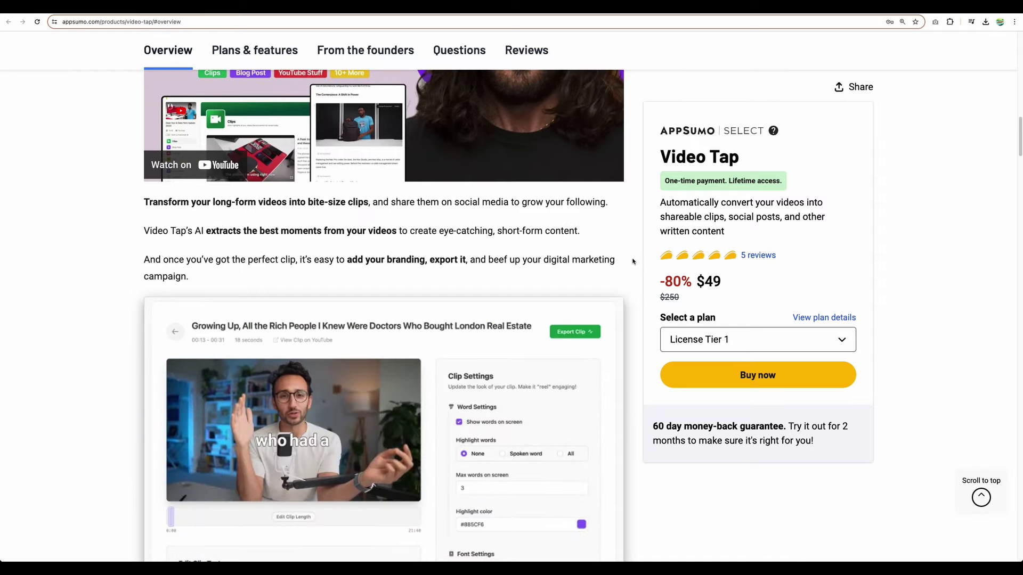
pyautogui.scroll(-5, 634, 261)
pyautogui.scroll(1, 634, 260)
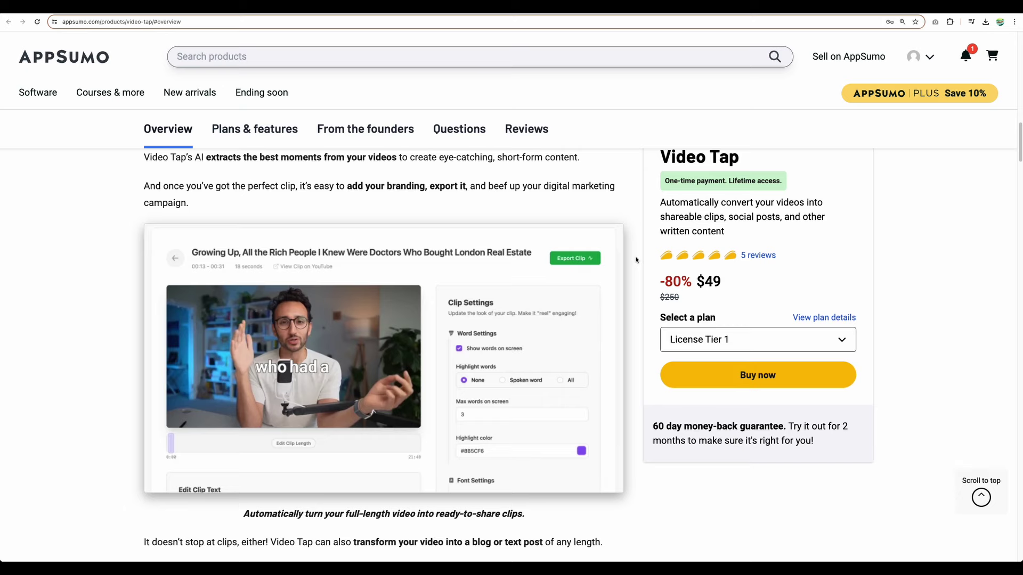
pyautogui.scroll(-5, 633, 263)
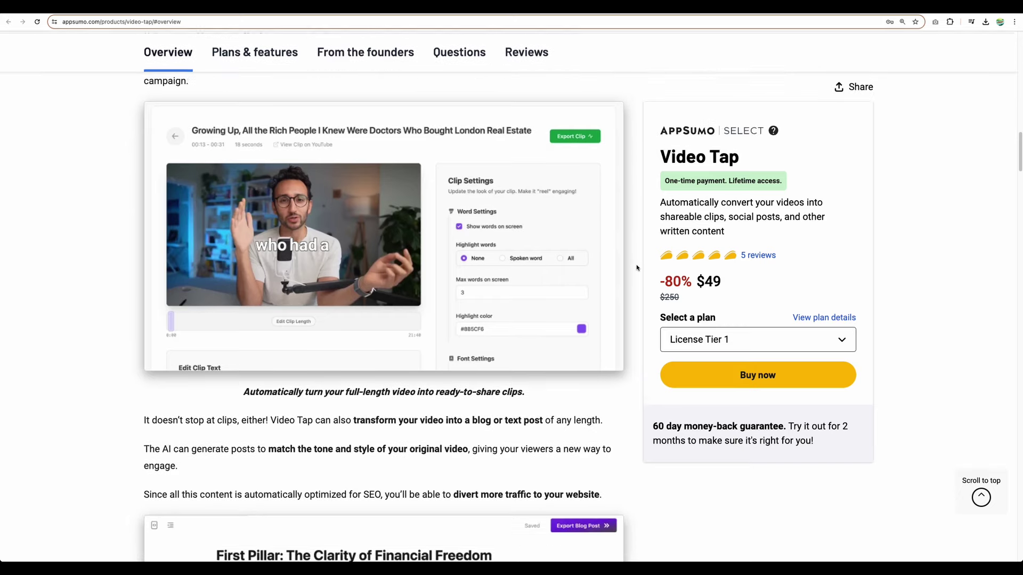
pyautogui.scroll(-4, 637, 269)
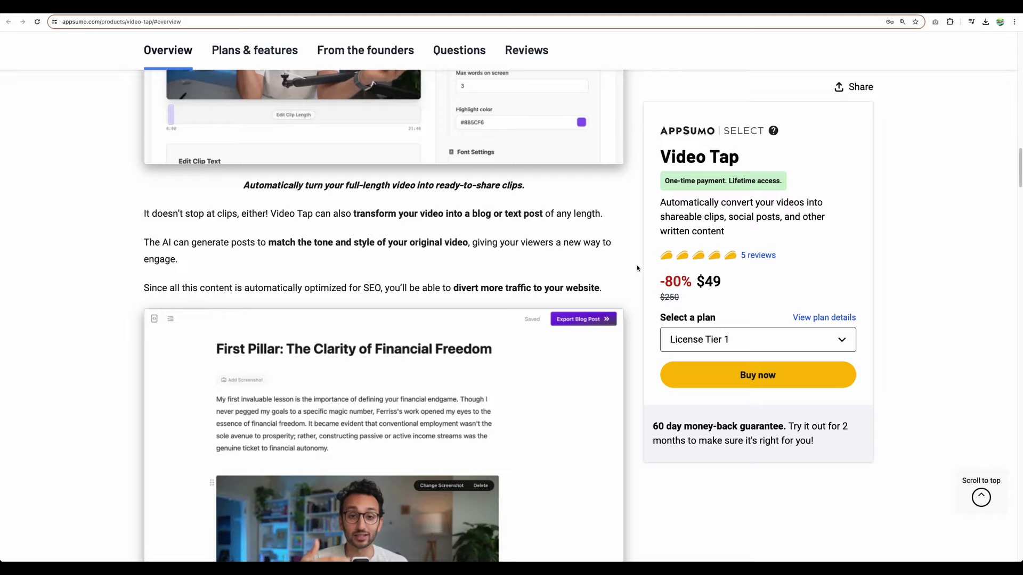
pyautogui.scroll(-5, 638, 268)
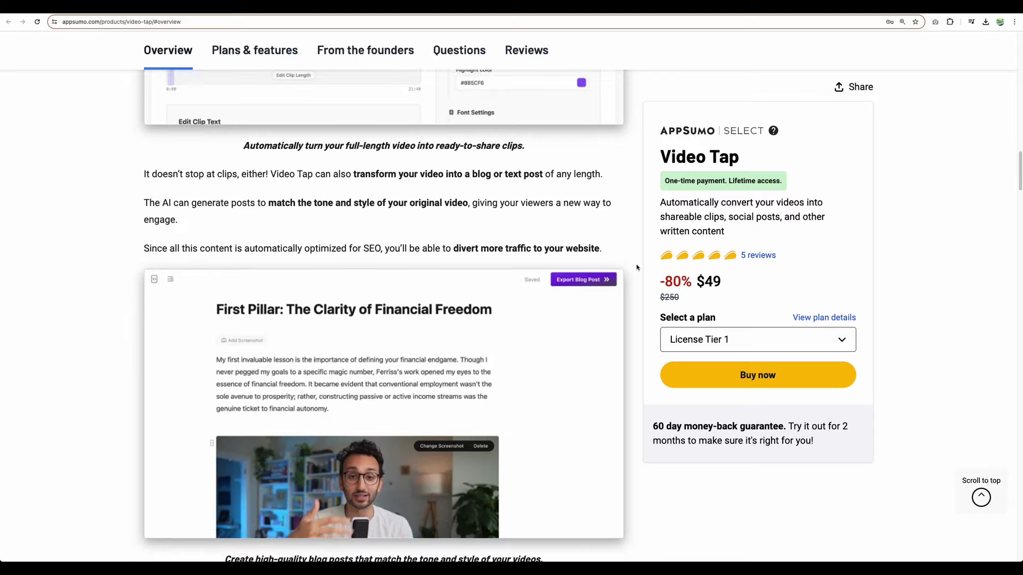
pyautogui.scroll(-5, 637, 269)
pyautogui.scroll(-5, 636, 269)
pyautogui.scroll(-5, 637, 268)
pyautogui.scroll(-5, 639, 269)
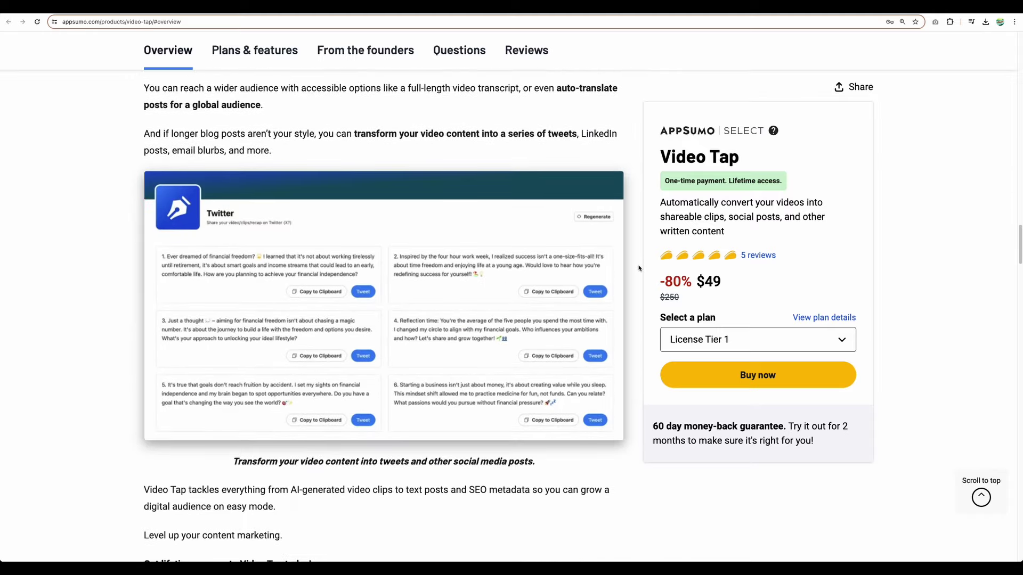
pyautogui.click(382, 304)
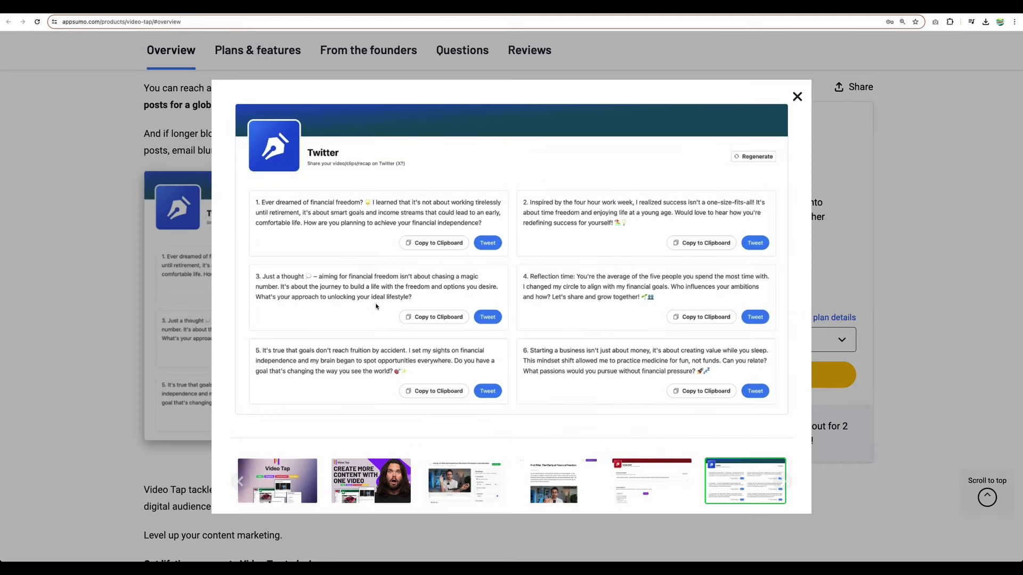
pyautogui.click(137, 216)
pyautogui.scroll(-5, 392, 296)
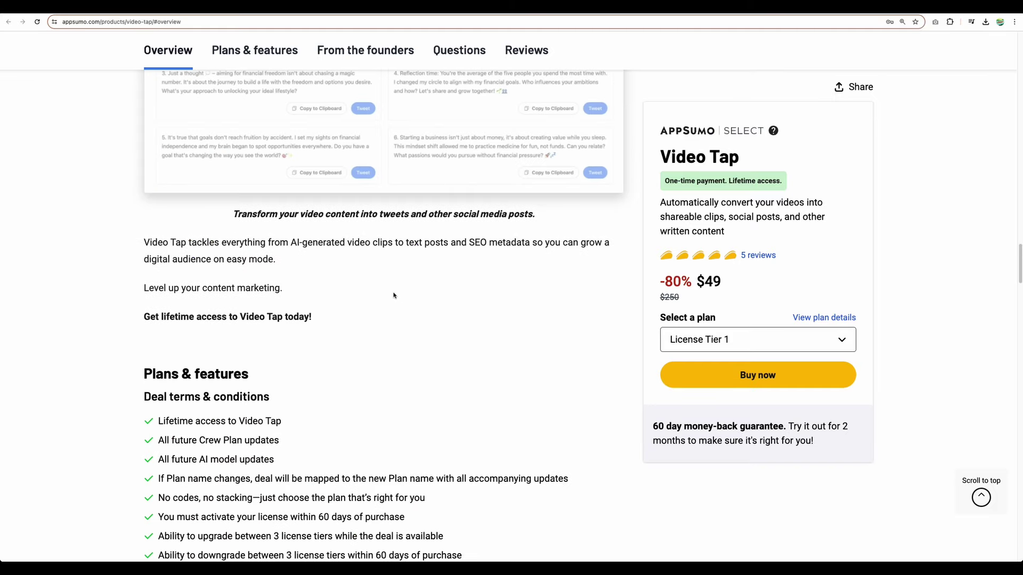
pyautogui.scroll(-5, 455, 303)
pyautogui.scroll(-3, 466, 303)
pyautogui.scroll(-5, 467, 303)
pyautogui.scroll(-4, 467, 288)
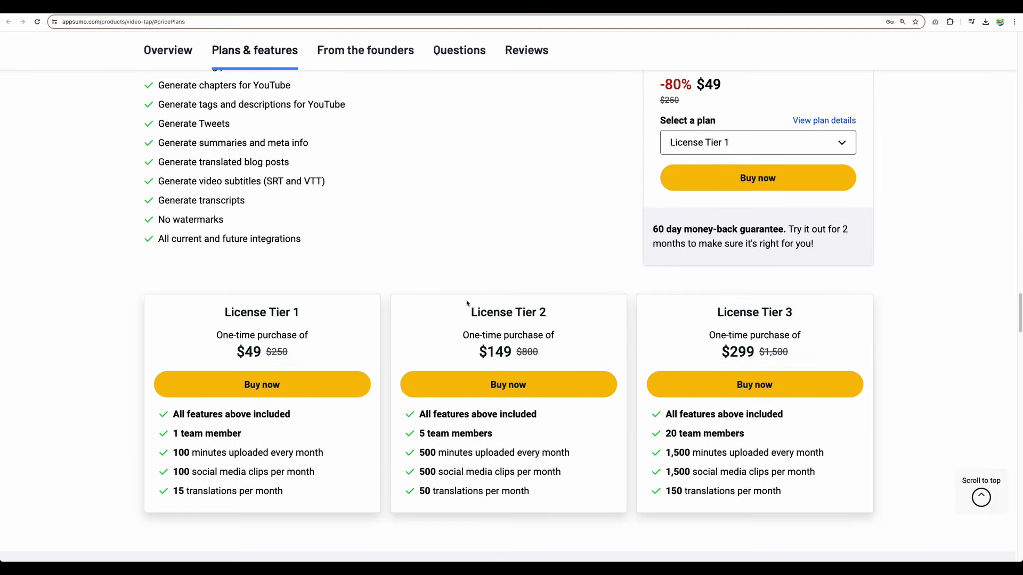